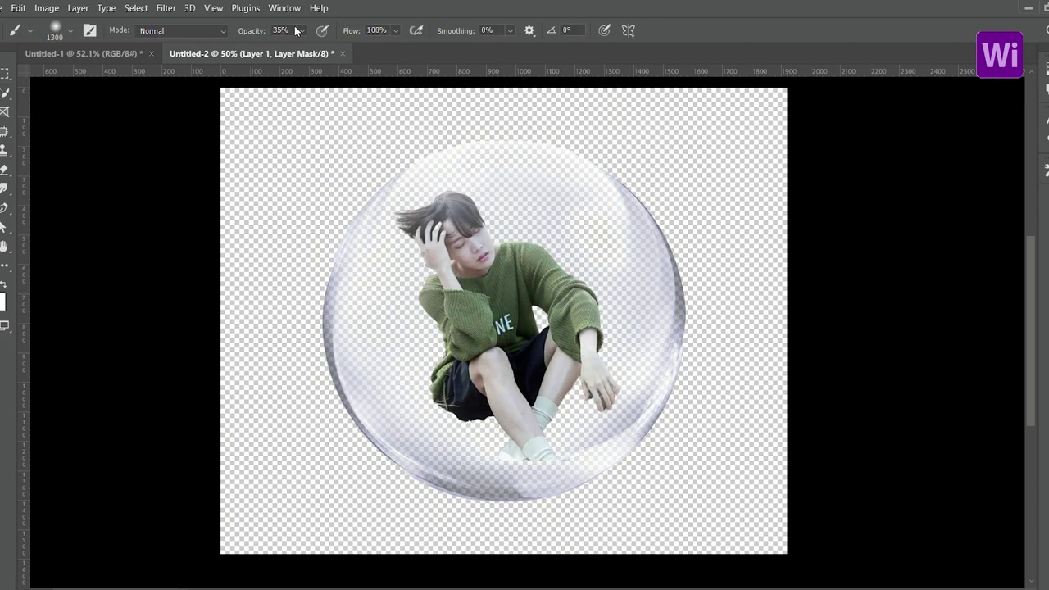
Shrink the mask brush and switch to the eyedropper for sampling image colours.
{"action": "key", "text": "bracketleft"}
{"action": "key", "text": "bracketleft"}
{"action": "key", "text": "bracketleft"}
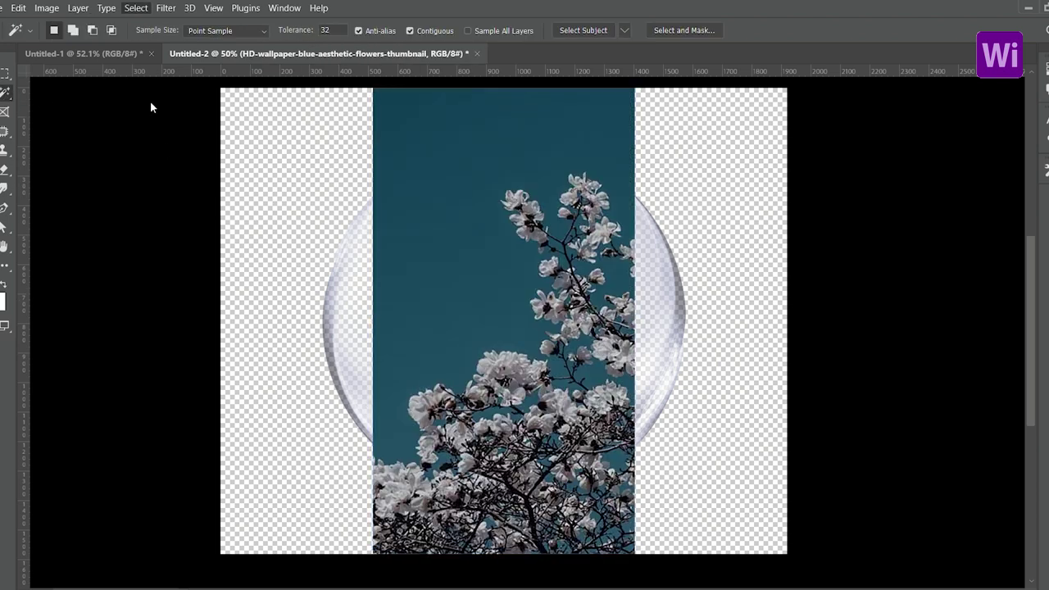
{"action": "key", "text": "i"}
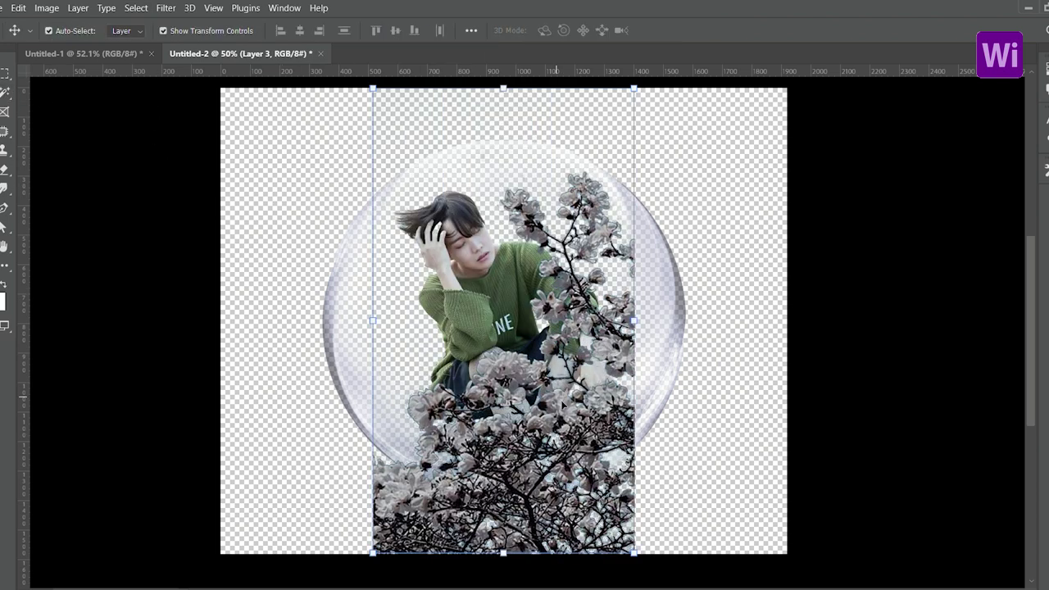
Scale the white blossoms onto the bubble's right and warp them along its curve.
{"action": "left_click_drag", "start_coordinate": [634, 553], "coordinate": [584, 463]}
{"action": "left_click_drag", "start_coordinate": [478, 388], "coordinate": [532, 385]}
{"action": "left_click", "coordinate": [623, 29]}
{"action": "left_click_drag", "start_coordinate": [639, 461], "coordinate": [726, 351]}
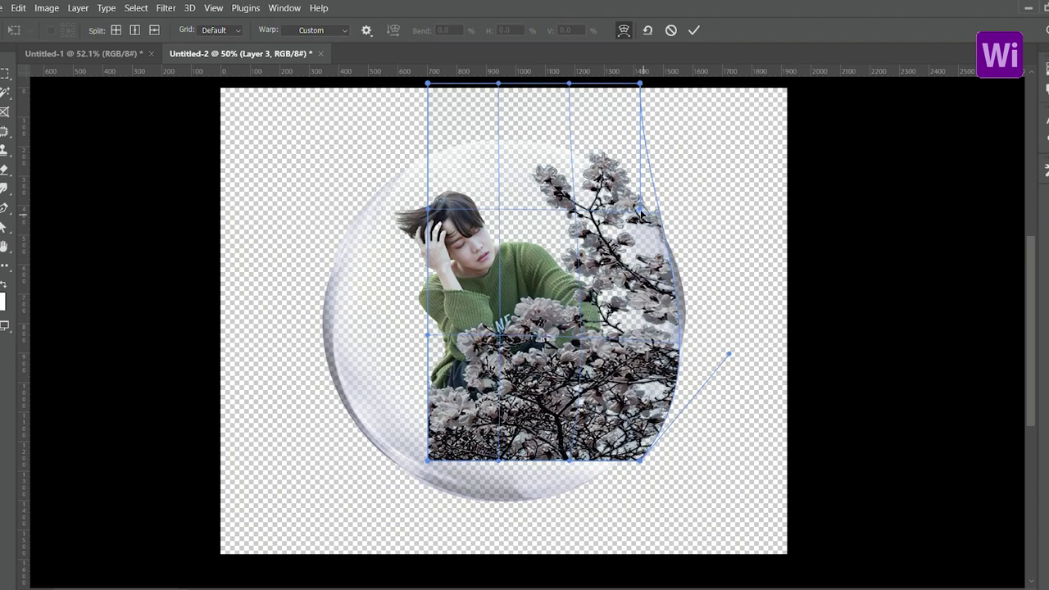
{"action": "left_click_drag", "start_coordinate": [639, 460], "coordinate": [606, 464]}
{"action": "left_click_drag", "start_coordinate": [498, 461], "coordinate": [508, 542]}
{"action": "left_click_drag", "start_coordinate": [425, 464], "coordinate": [413, 473]}
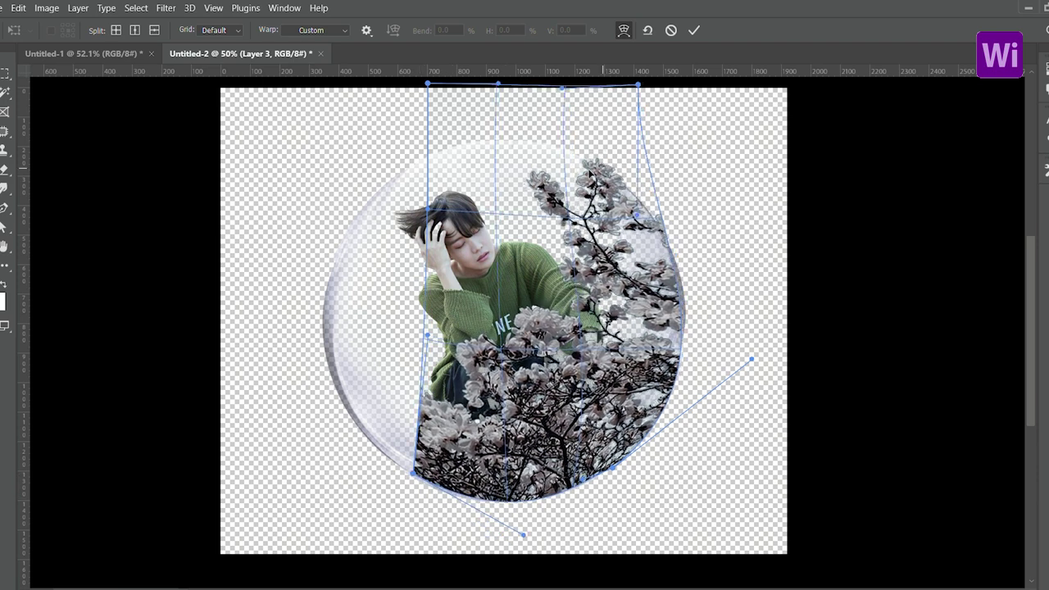
{"action": "mouse_move", "coordinate": [569, 83]}
{"action": "left_mouse_down"}
{"action": "mouse_move", "coordinate": [554, 92]}
{"action": "mouse_move", "coordinate": [573, 106]}
{"action": "left_mouse_up"}
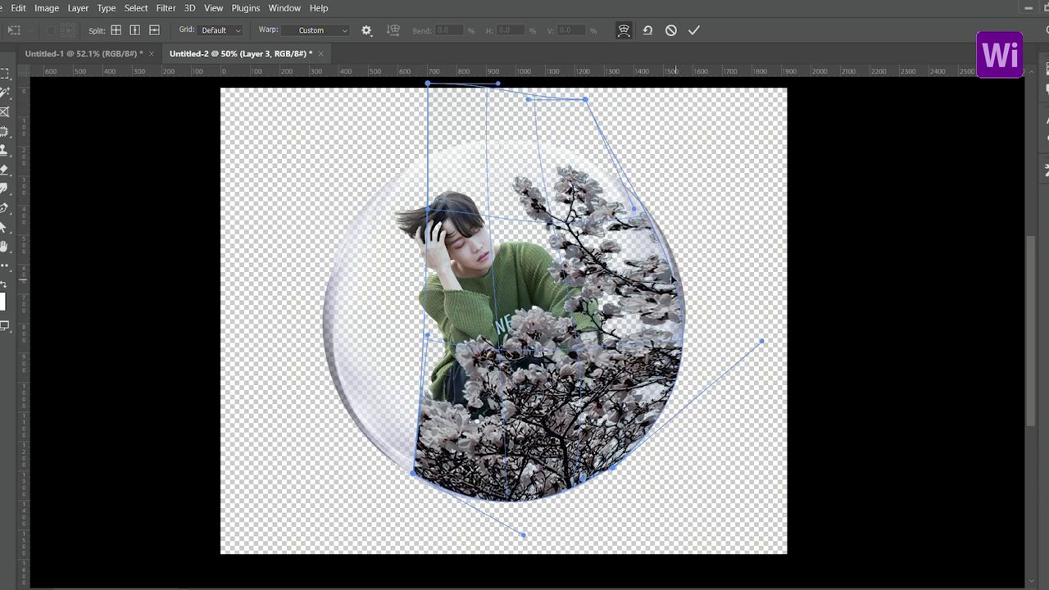
{"action": "key", "text": "Return"}
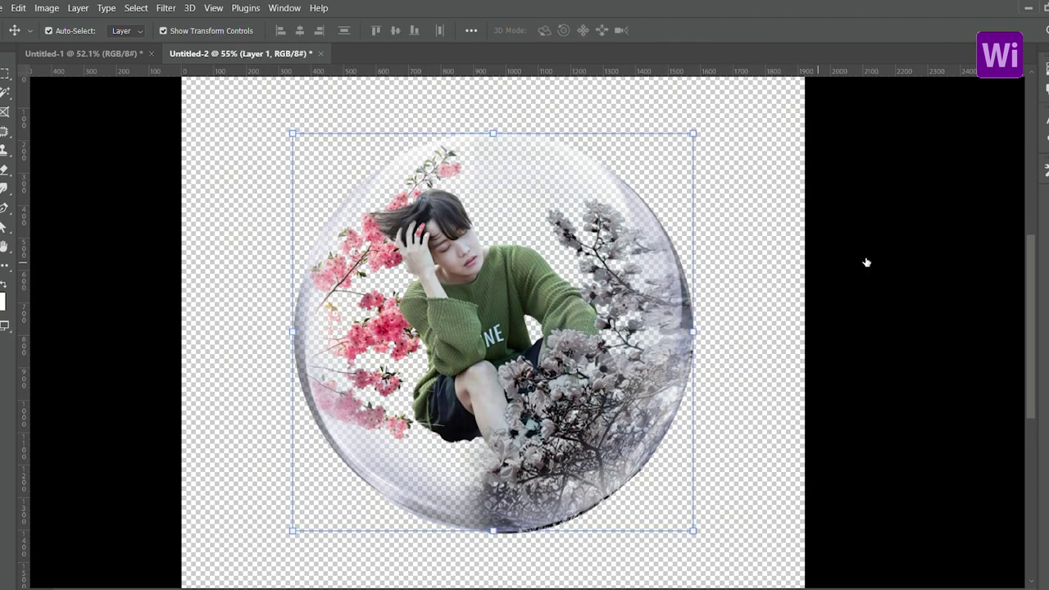
Warp the pink blossoms to bend along the bubble's left side.
{"action": "left_click_drag", "start_coordinate": [298, 440], "coordinate": [318, 471]}
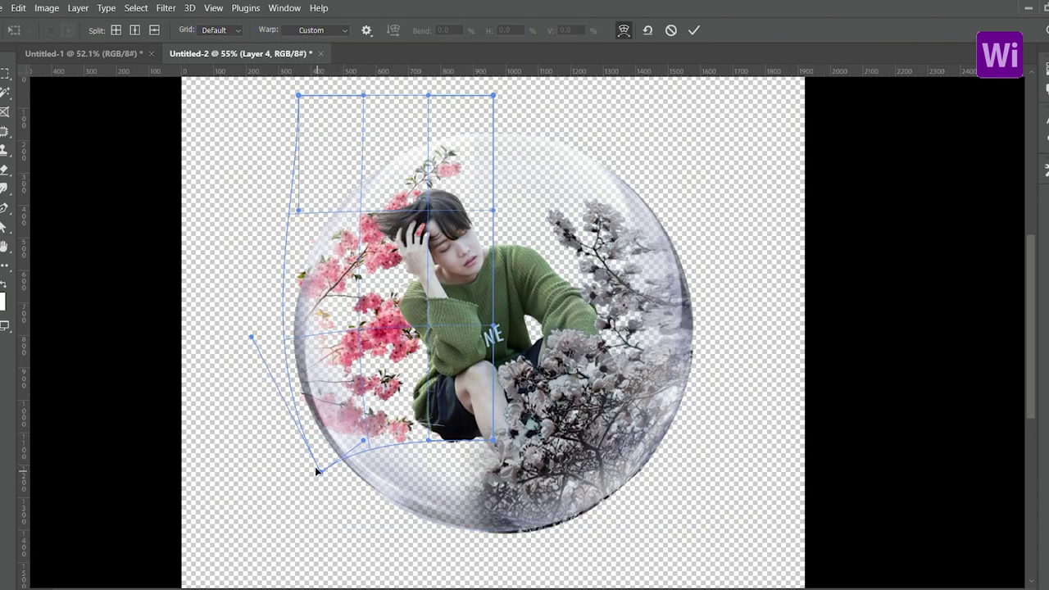
{"action": "key", "text": "Return"}
{"action": "key", "text": "e"}
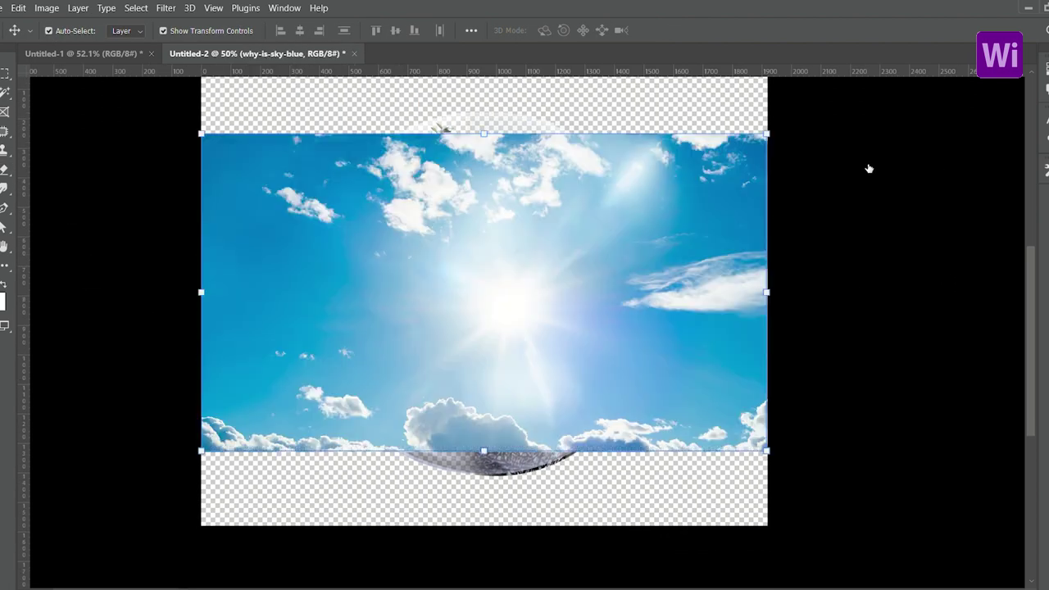
Shrink the sky photo to fit inside the bubble.
{"action": "left_click", "coordinate": [893, 257]}
{"action": "key", "text": "m"}
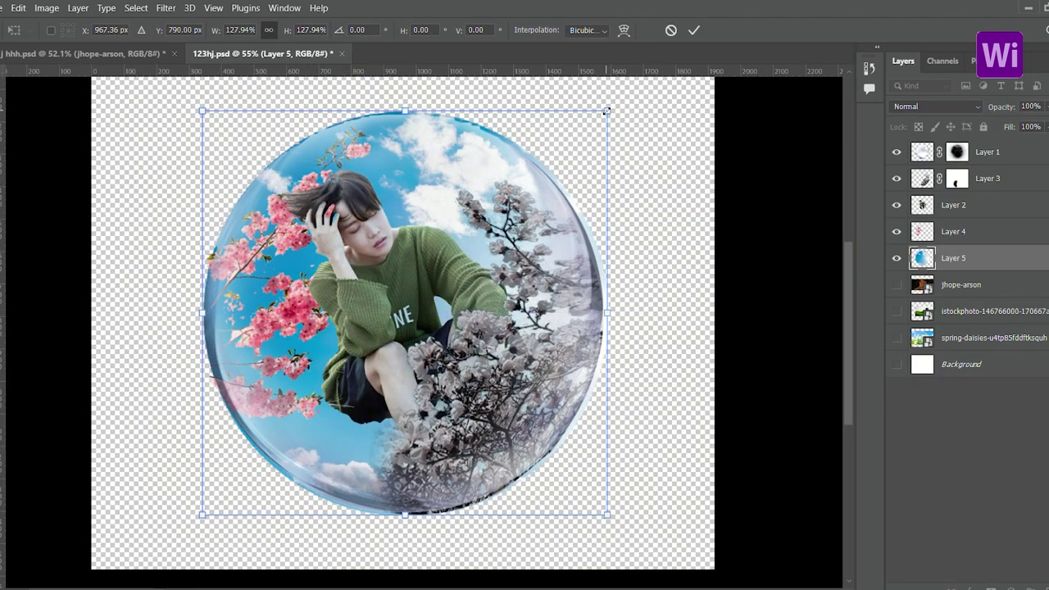
{"action": "left_click_drag", "start_coordinate": [614, 156], "coordinate": [602, 174]}
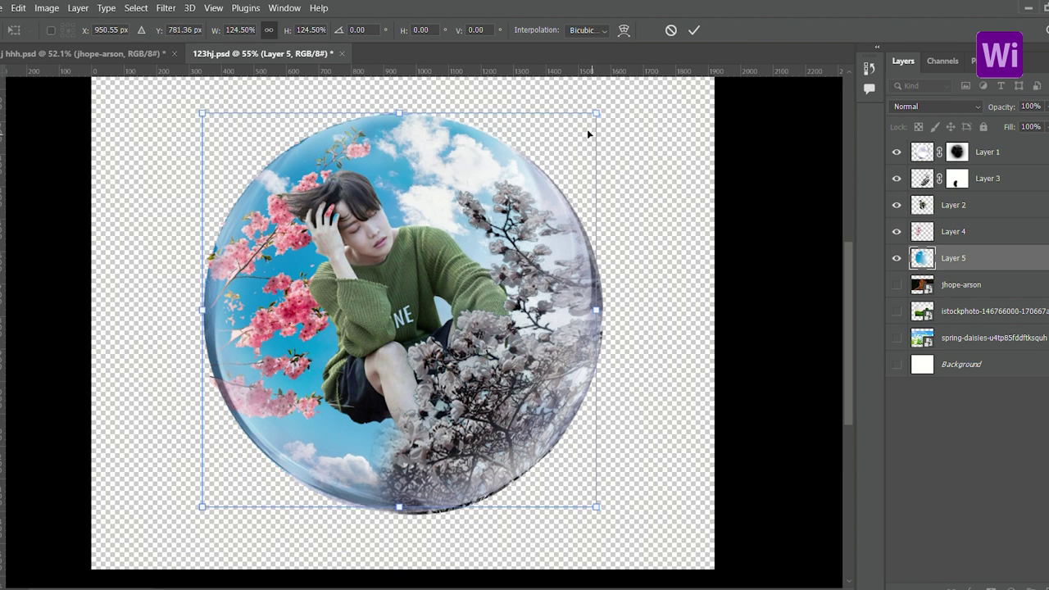
{"action": "key", "text": "Return"}
Add a layer mask to the sky and paint it away around the boy.
{"action": "left_click", "coordinate": [971, 587]}
{"action": "key", "text": "b"}
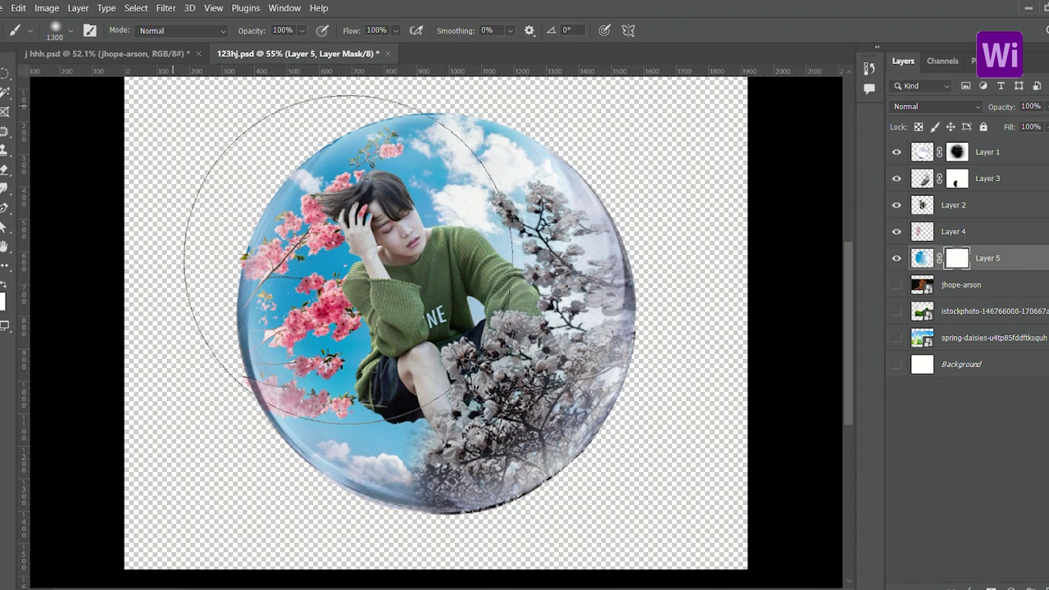
{"action": "left_click_drag", "start_coordinate": [573, 447], "coordinate": [539, 364]}
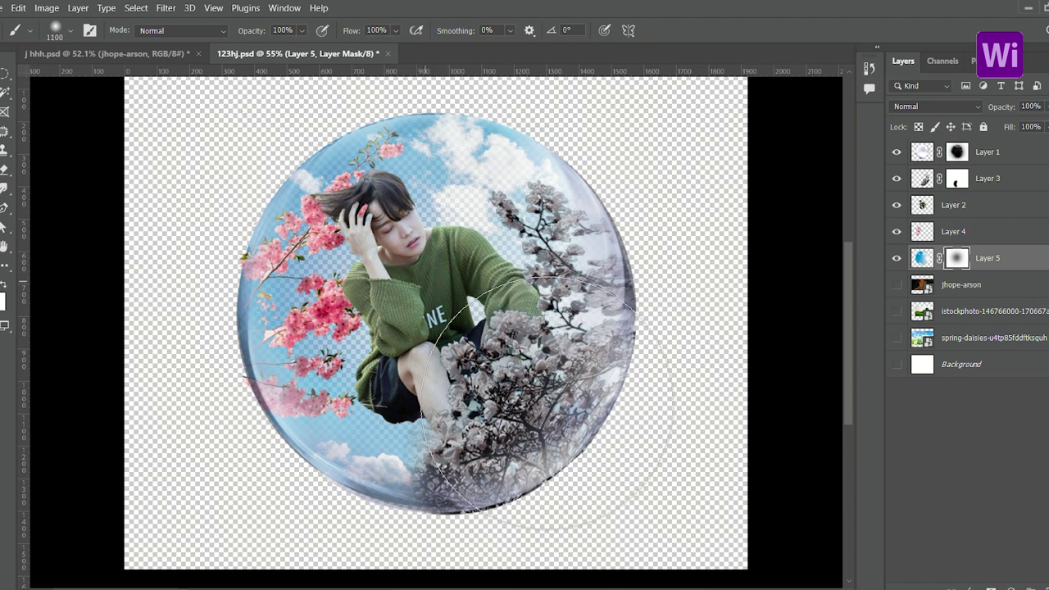
{"action": "key", "text": "v"}
{"action": "left_click", "coordinate": [987, 262]}
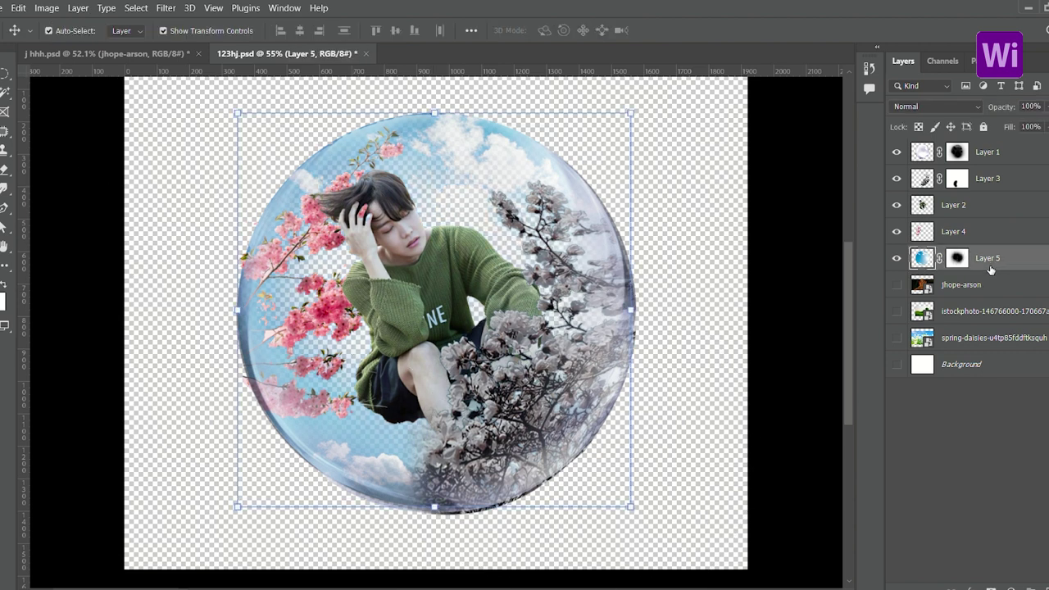
Move the grass photo above the sky layer and enlarge it across the bubble.
{"action": "left_click_drag", "start_coordinate": [980, 307], "coordinate": [980, 246]}
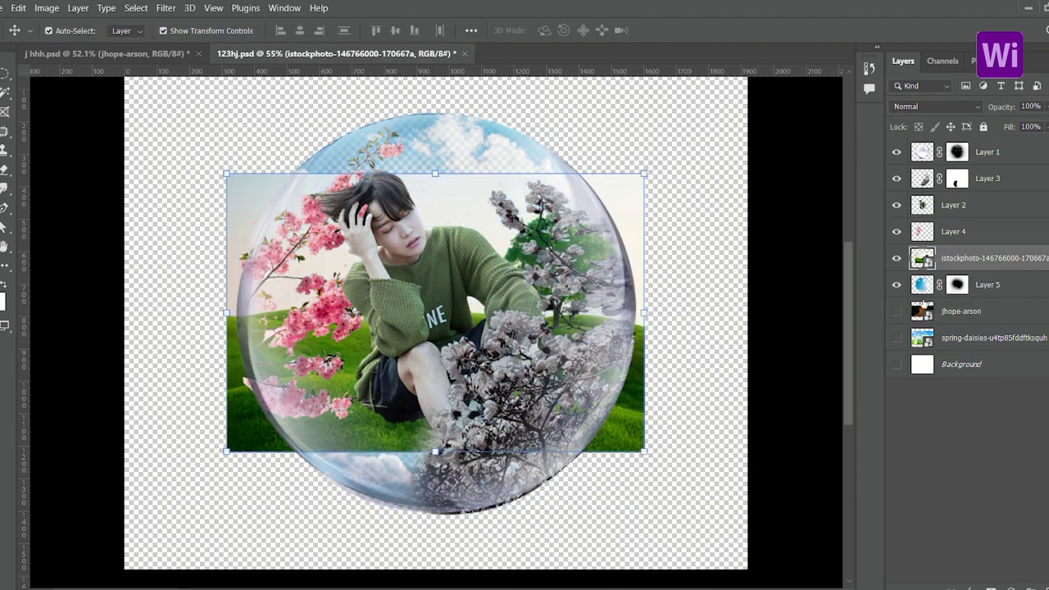
{"action": "key", "text": "ctrl+t"}
{"action": "left_click_drag", "start_coordinate": [644, 451], "coordinate": [715, 512]}
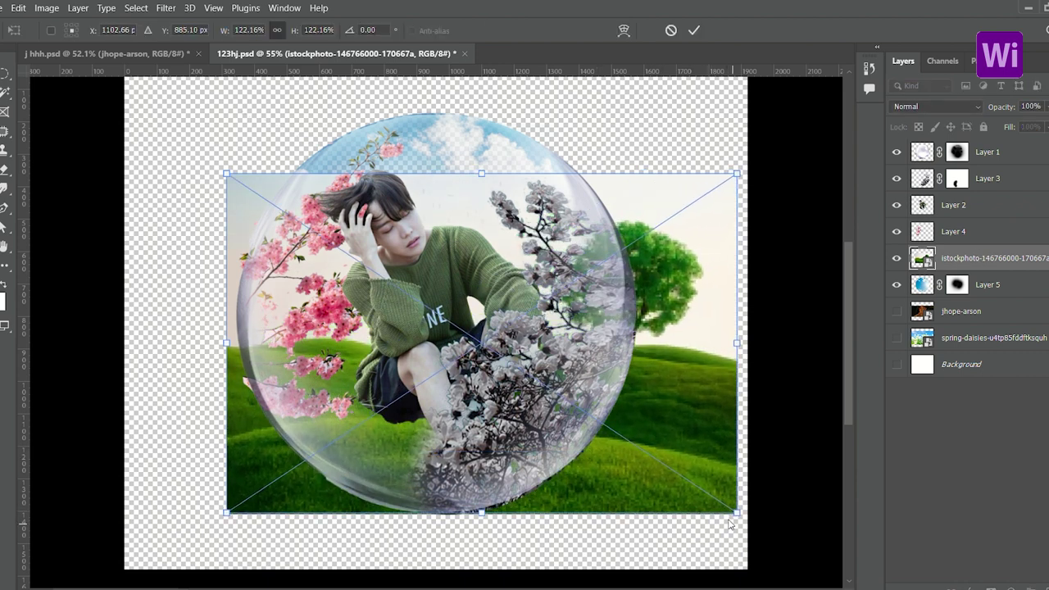
{"action": "key", "text": "Return"}
Mask the grass photo's upper-left, upper-right and lower edges with a large brush.
{"action": "left_click", "coordinate": [990, 588]}
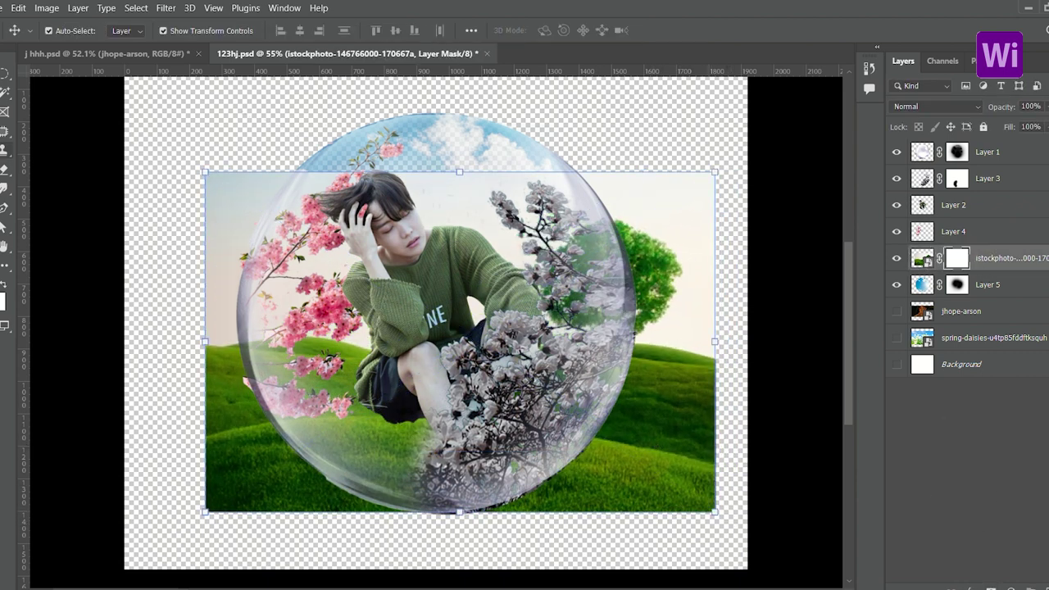
{"action": "key", "text": "b"}
{"action": "left_click_drag", "start_coordinate": [271, 213], "coordinate": [270, 328]}
{"action": "mouse_move", "coordinate": [639, 213]}
{"action": "left_mouse_down"}
{"action": "mouse_move", "coordinate": [639, 312]}
{"action": "mouse_move", "coordinate": [745, 408]}
{"action": "left_mouse_up"}
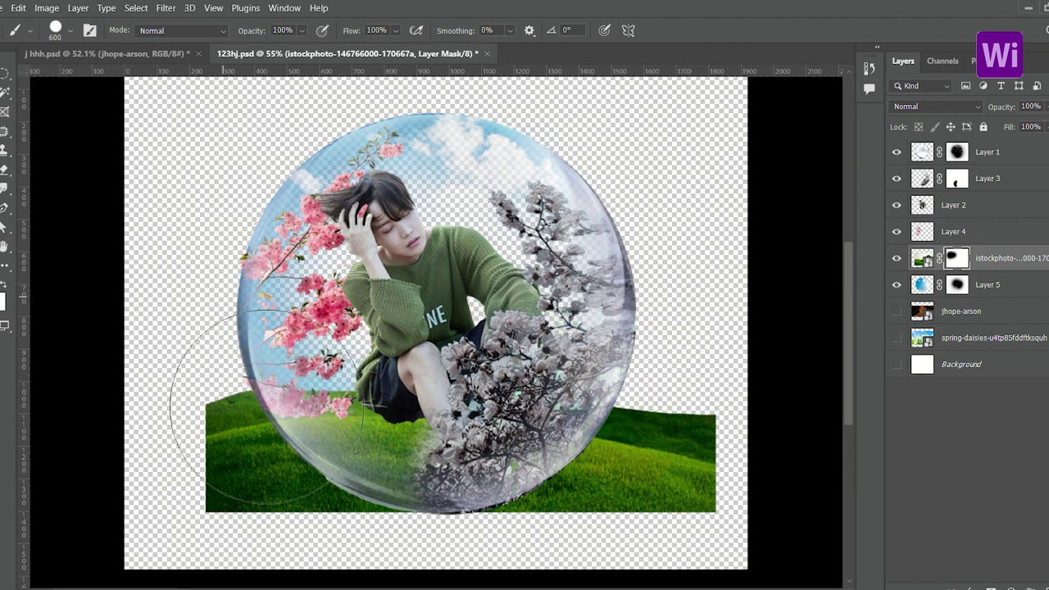
{"action": "scroll", "coordinate": [266, 409], "scroll_direction": "down", "scroll_amount": 3}
{"action": "left_click_drag", "start_coordinate": [667, 562], "coordinate": [772, 445]}
{"action": "mouse_move", "coordinate": [213, 491]}
{"action": "left_mouse_down"}
{"action": "mouse_move", "coordinate": [270, 468]}
{"action": "mouse_move", "coordinate": [481, 589]}
{"action": "left_mouse_up"}
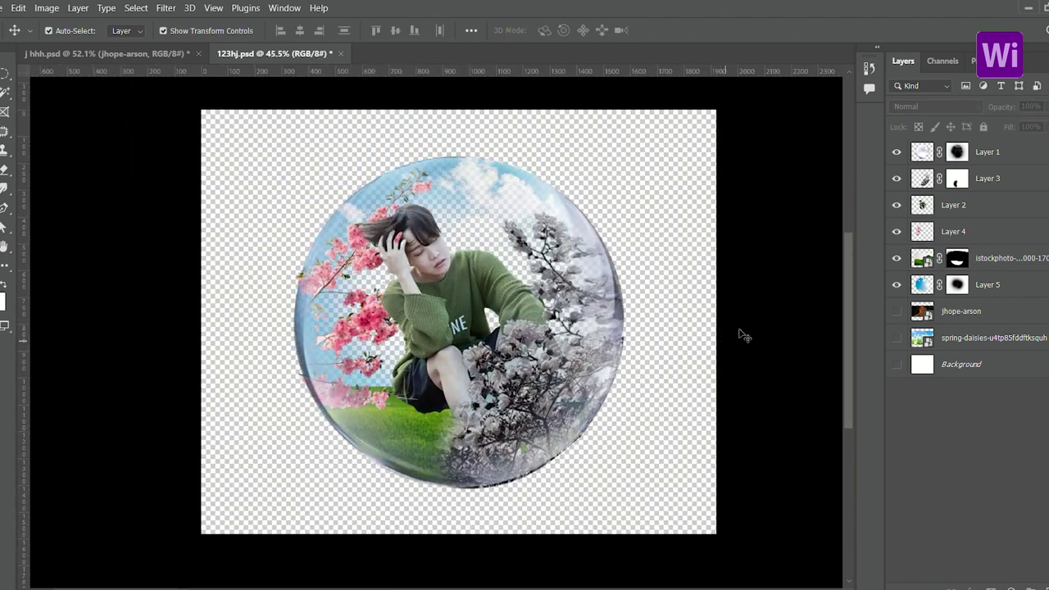
Place the daisies layer above the grass and size it to the bubble's bottom.
{"action": "left_click", "coordinate": [896, 337]}
{"action": "left_click_drag", "start_coordinate": [991, 337], "coordinate": [991, 250]}
{"action": "key", "text": "ctrl+t"}
{"action": "mouse_move", "coordinate": [227, 288]}
{"action": "left_mouse_down"}
{"action": "mouse_move", "coordinate": [345, 416]}
{"action": "mouse_move", "coordinate": [524, 574]}
{"action": "left_mouse_up"}
{"action": "key", "text": "b"}
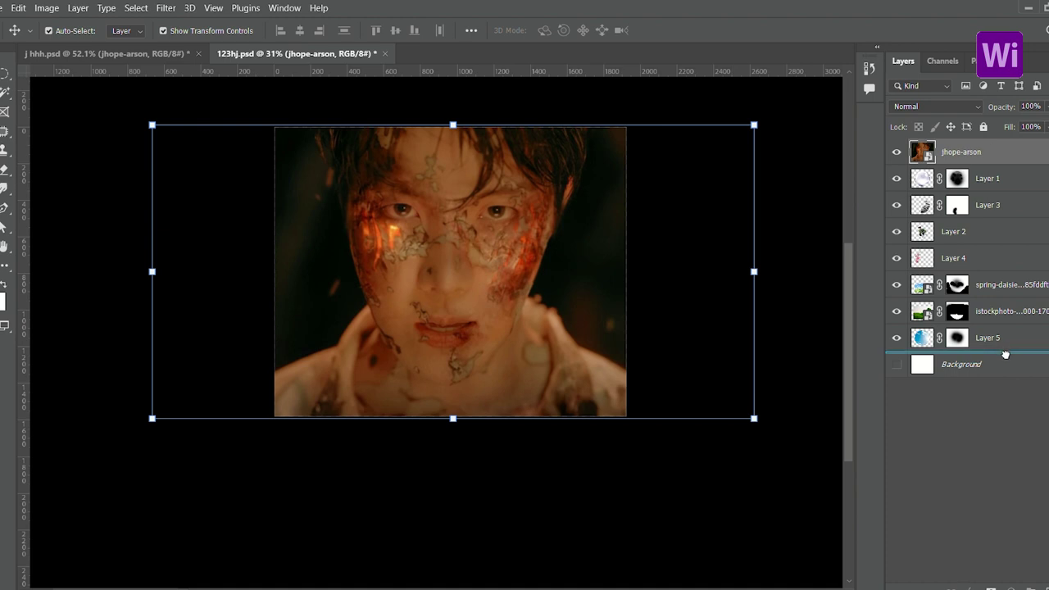
Move the portrait photo beneath the bubble layers and step through the layer masks.
{"action": "left_click_drag", "start_coordinate": [1005, 354], "coordinate": [1005, 356]}
{"action": "scroll", "coordinate": [506, 231], "scroll_direction": "up", "scroll_amount": 3}
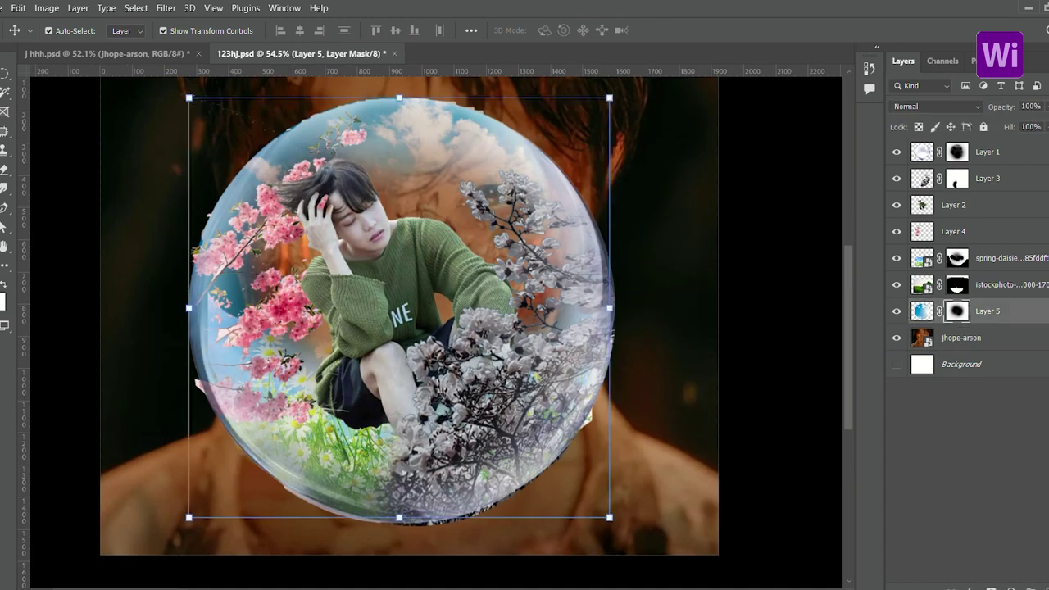
{"action": "key", "text": "e"}
{"action": "key", "text": "alt+period"}
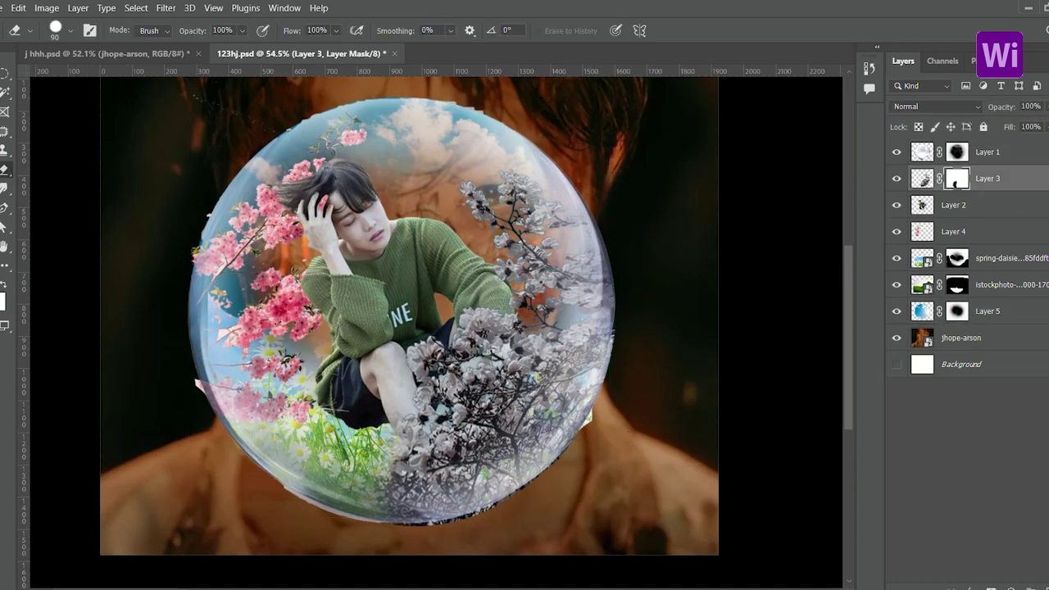
{"action": "key", "text": "b"}
{"action": "key", "text": "alt+bracketleft"}
{"action": "key", "text": "alt+bracketleft"}
{"action": "key", "text": "alt+bracketleft"}
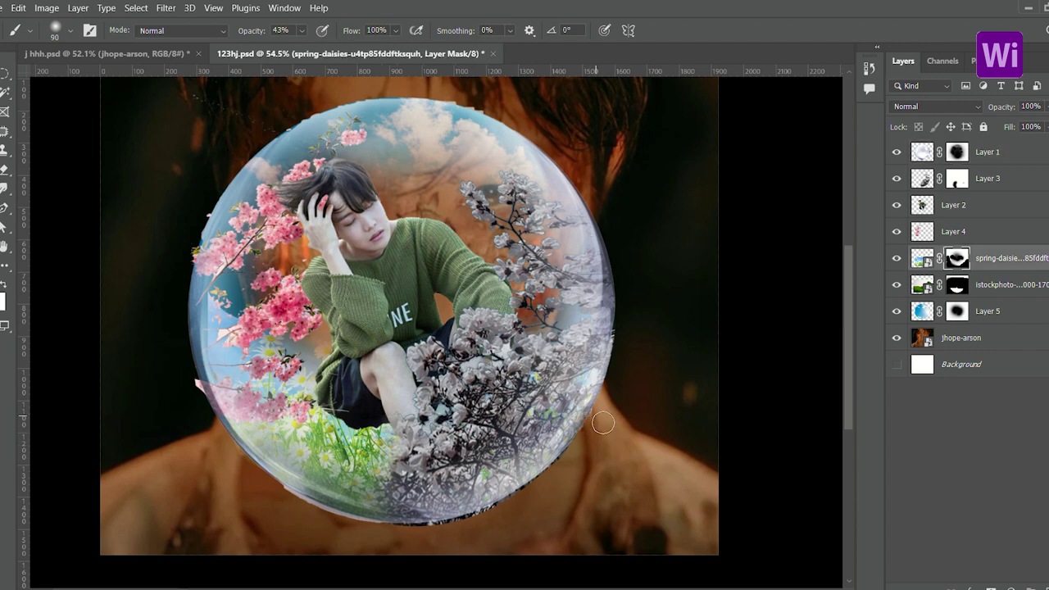
Mask away the sky at the bubble's top and enlarge the brush to 600.
{"action": "left_click", "coordinate": [972, 232]}
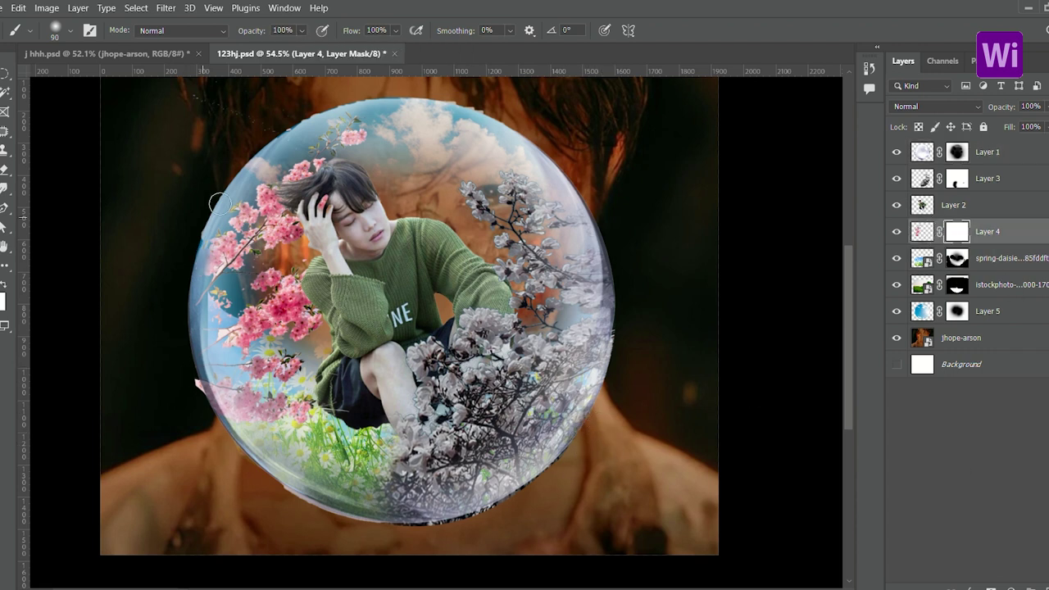
{"action": "scroll", "coordinate": [209, 231], "scroll_direction": "up", "scroll_amount": 2}
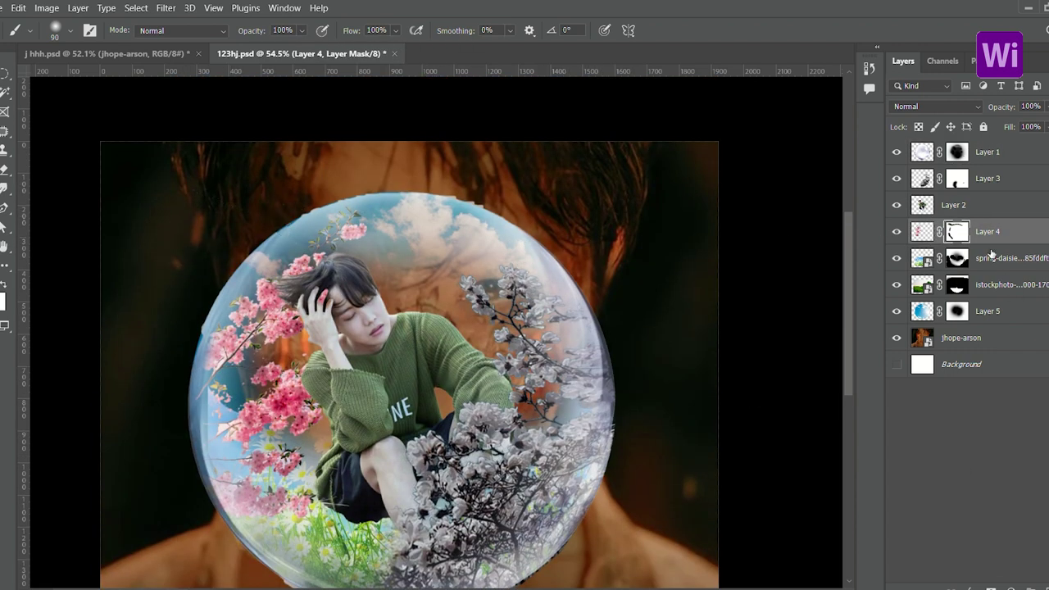
{"action": "key", "text": "alt+bracketleft"}
{"action": "key", "text": "alt+bracketleft"}
{"action": "key", "text": "alt+bracketleft"}
{"action": "scroll", "coordinate": [724, 263], "scroll_direction": "down", "scroll_amount": 2}
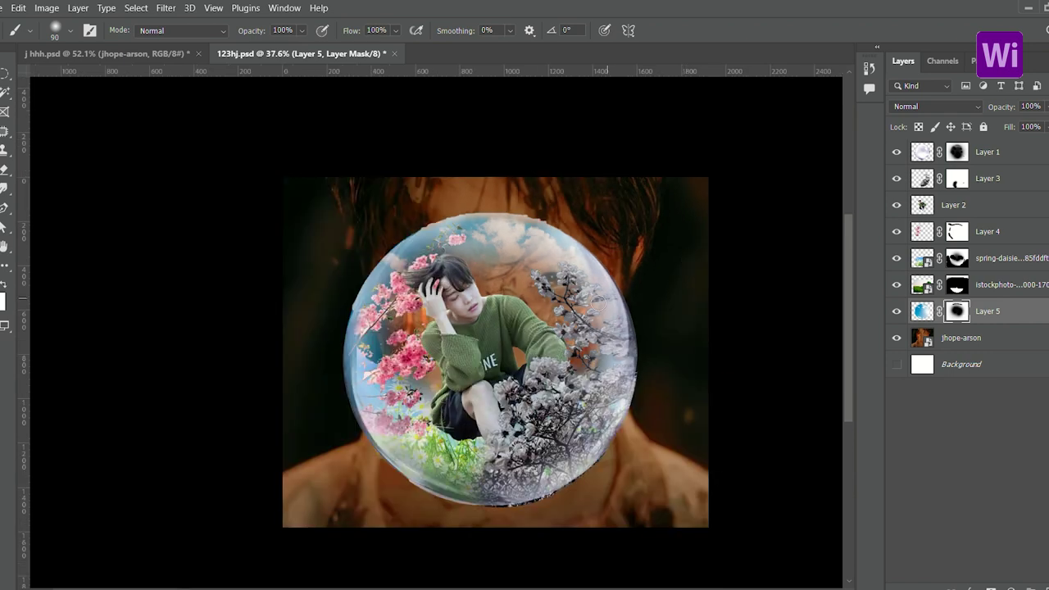
{"action": "scroll", "coordinate": [602, 328], "scroll_direction": "up", "scroll_amount": 2}
{"action": "scroll", "coordinate": [598, 319], "scroll_direction": "up", "scroll_amount": 2}
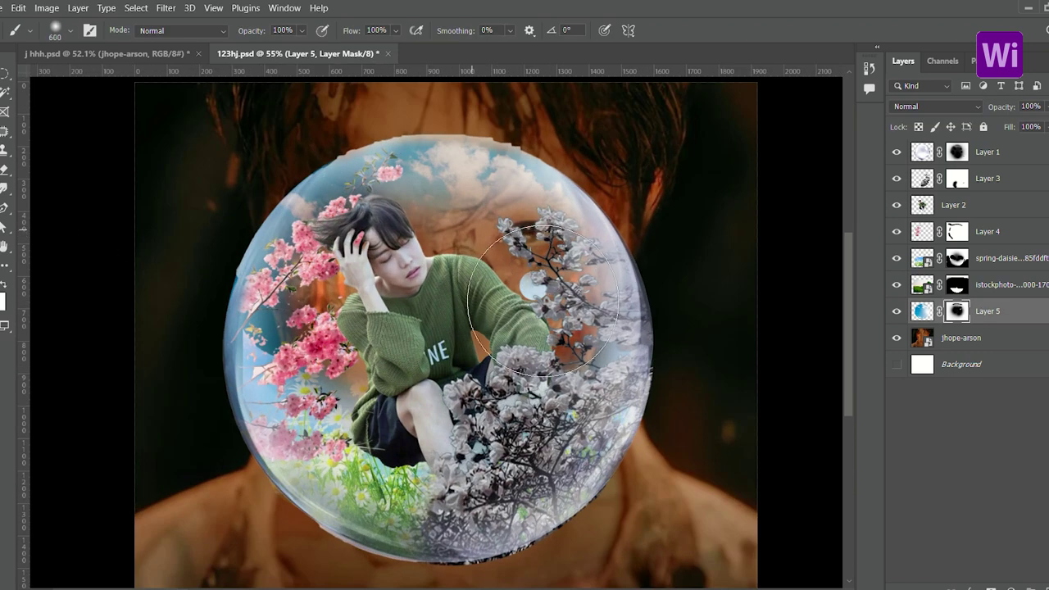
{"action": "left_click_drag", "start_coordinate": [543, 299], "coordinate": [442, 181]}
{"action": "key", "text": "bracketright"}
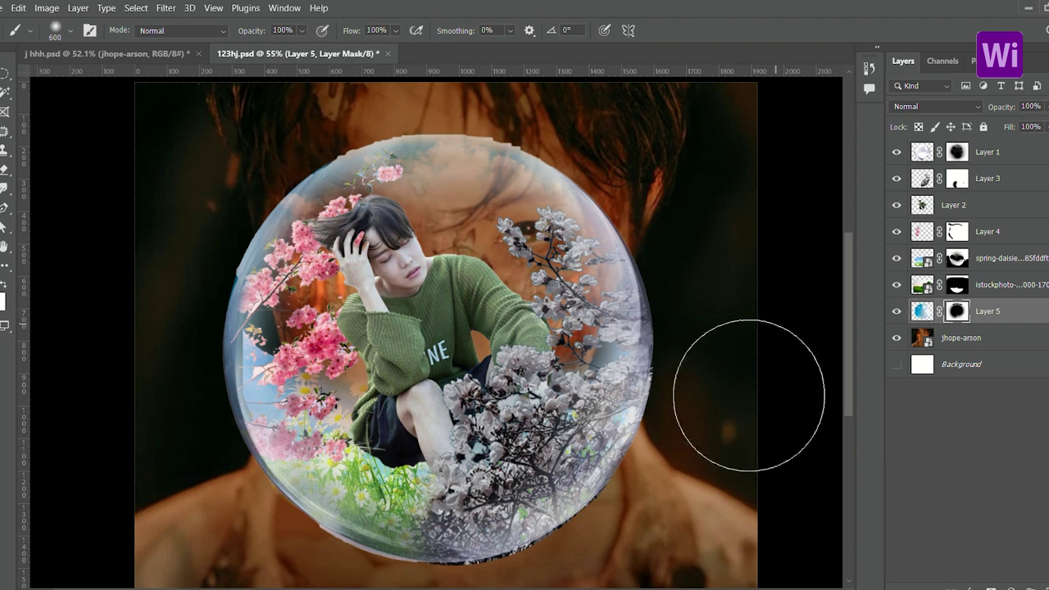
Select all bubble layers together and enlarge the whole bubble to about 111%.
{"action": "left_click", "coordinate": [956, 258]}
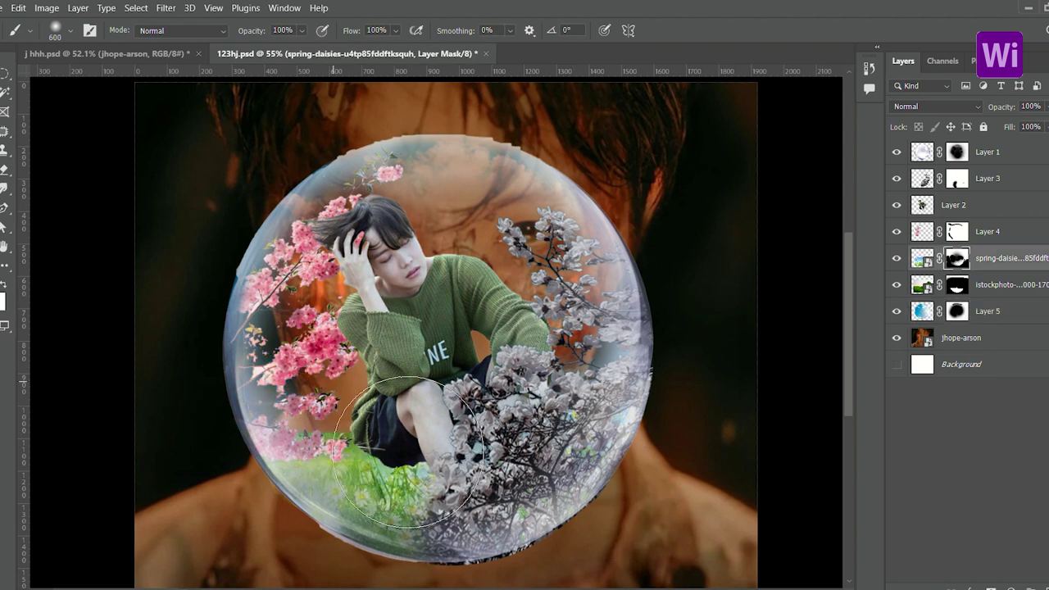
{"action": "key", "text": "alt+bracketleft"}
{"action": "scroll", "coordinate": [653, 336], "scroll_direction": "down", "scroll_amount": 5}
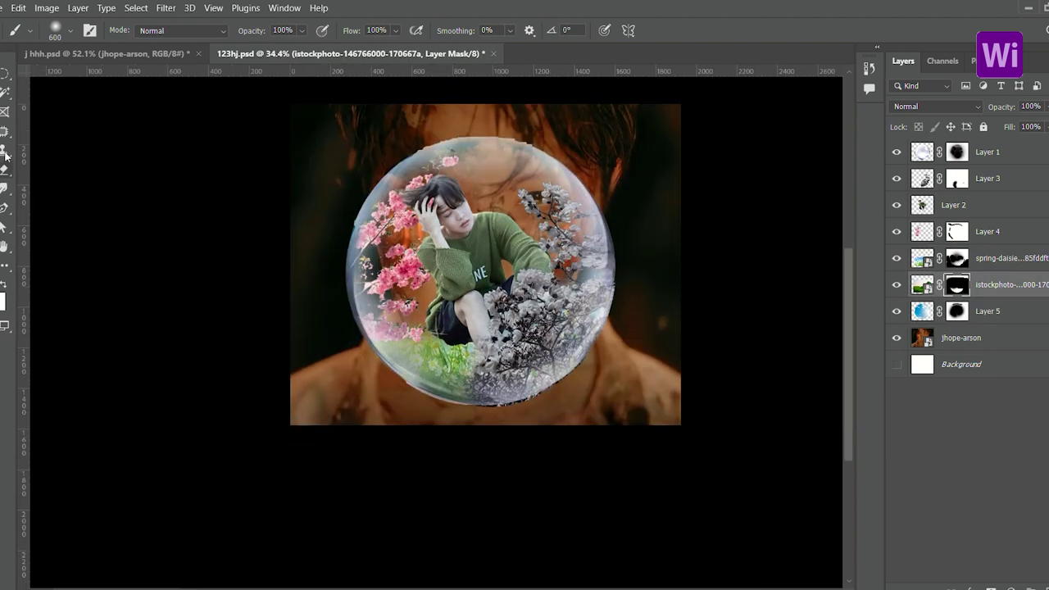
{"action": "key", "text": "v"}
{"action": "left_click", "coordinate": [960, 338]}
{"action": "left_click", "coordinate": [987, 312]}
{"action": "left_click", "coordinate": [1016, 152], "text": "shift"}
{"action": "left_click_drag", "start_coordinate": [668, 464], "coordinate": [677, 454]}
{"action": "left_click_drag", "start_coordinate": [614, 418], "coordinate": [630, 428]}
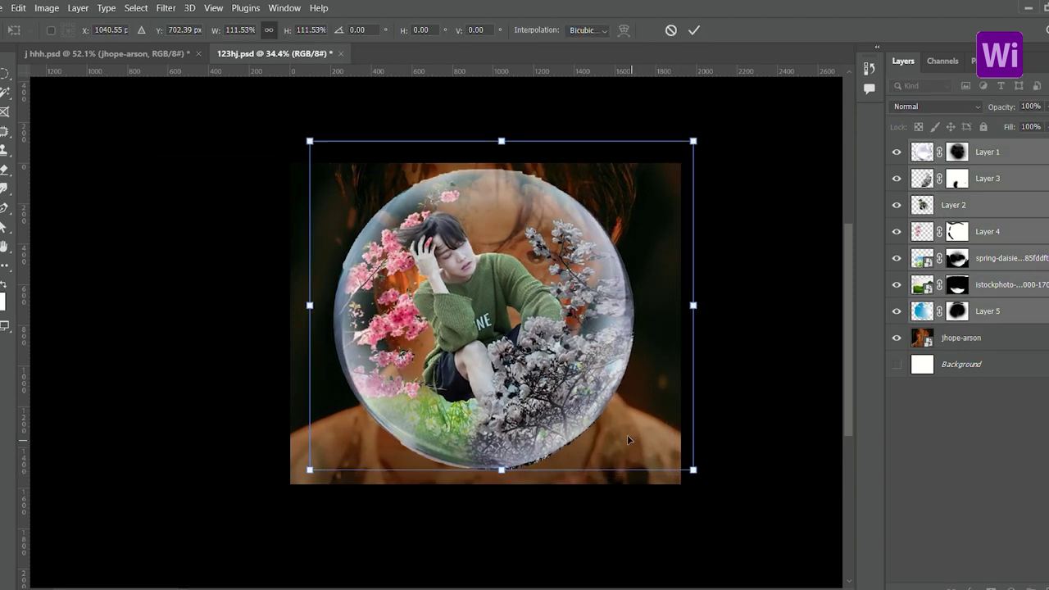
{"action": "key", "text": "Return"}
Paint black with a smaller brush along the bubble's lower-right edge in Layer 3's mask.
{"action": "scroll", "coordinate": [533, 204], "scroll_direction": "up", "scroll_amount": 4}
{"action": "left_click", "coordinate": [953, 181]}
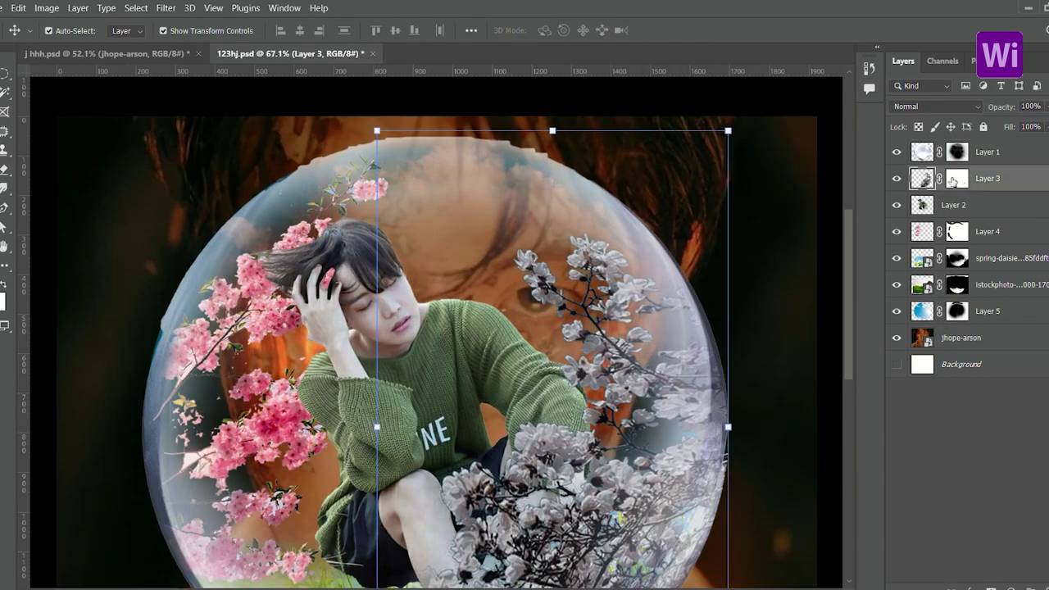
{"action": "key", "text": "b"}
{"action": "scroll", "coordinate": [529, 262], "scroll_direction": "down", "scroll_amount": 3}
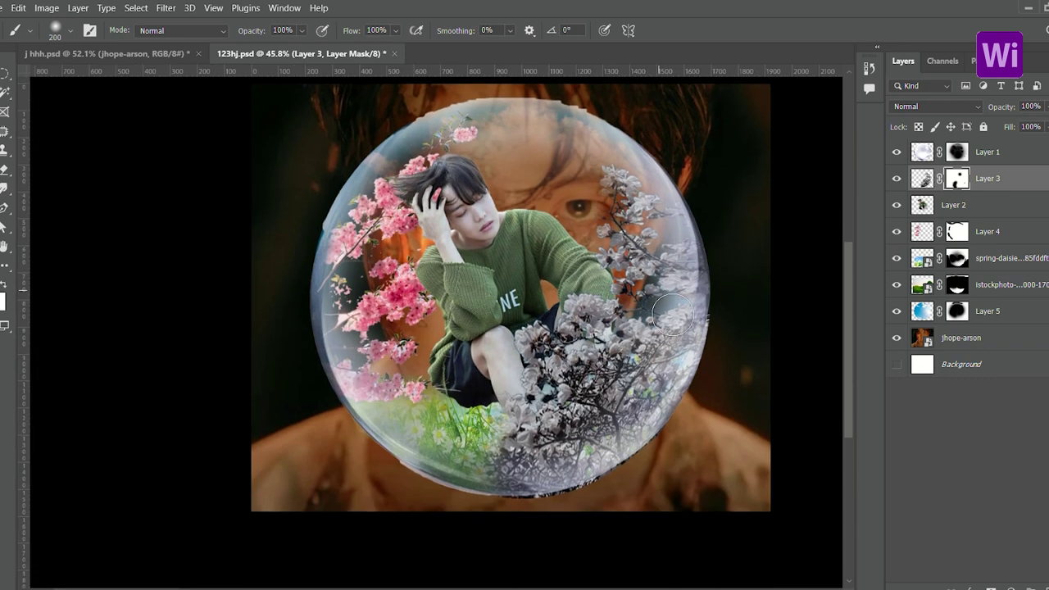
{"action": "key", "text": "alt+bracketright"}
{"action": "key", "text": "alt+bracketleft"}
{"action": "key", "text": "bracketleft"}
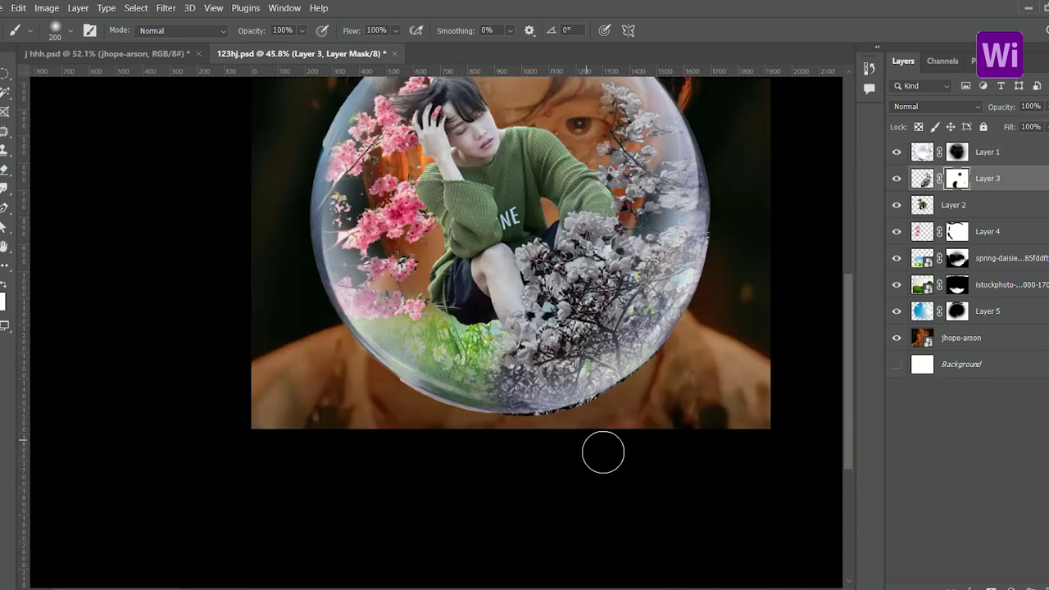
{"action": "scroll", "coordinate": [601, 449], "scroll_direction": "up", "scroll_amount": 5, "text": "alt"}
{"action": "left_click_drag", "start_coordinate": [458, 408], "coordinate": [573, 320]}
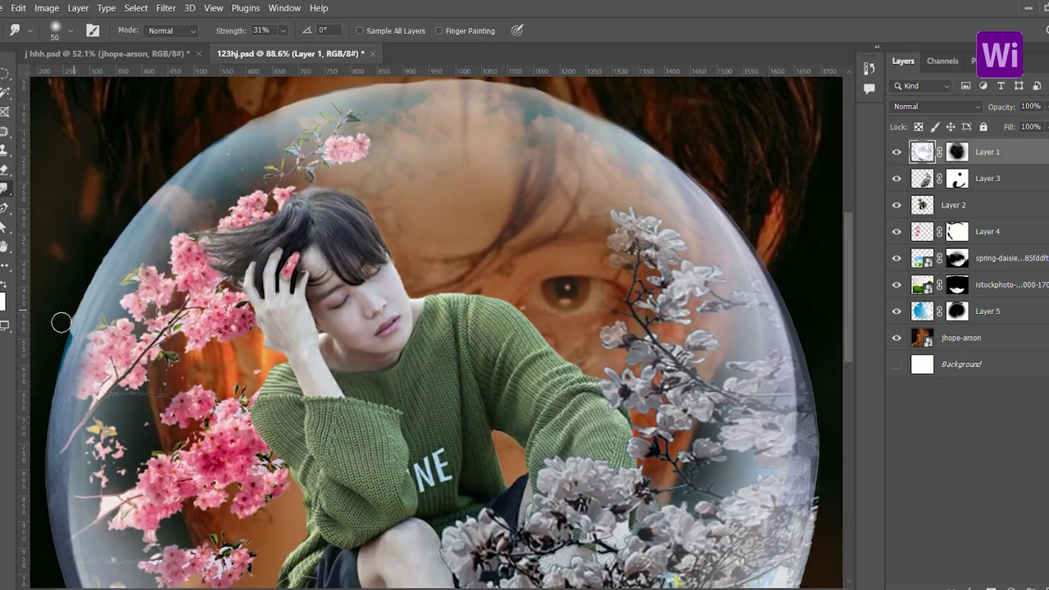
Zoom around the bubble's rim, then fit the whole image in view.
{"action": "scroll", "coordinate": [337, 449], "scroll_direction": "down", "scroll_amount": 5}
{"action": "scroll", "coordinate": [255, 417], "scroll_direction": "up", "scroll_amount": 2, "text": "alt"}
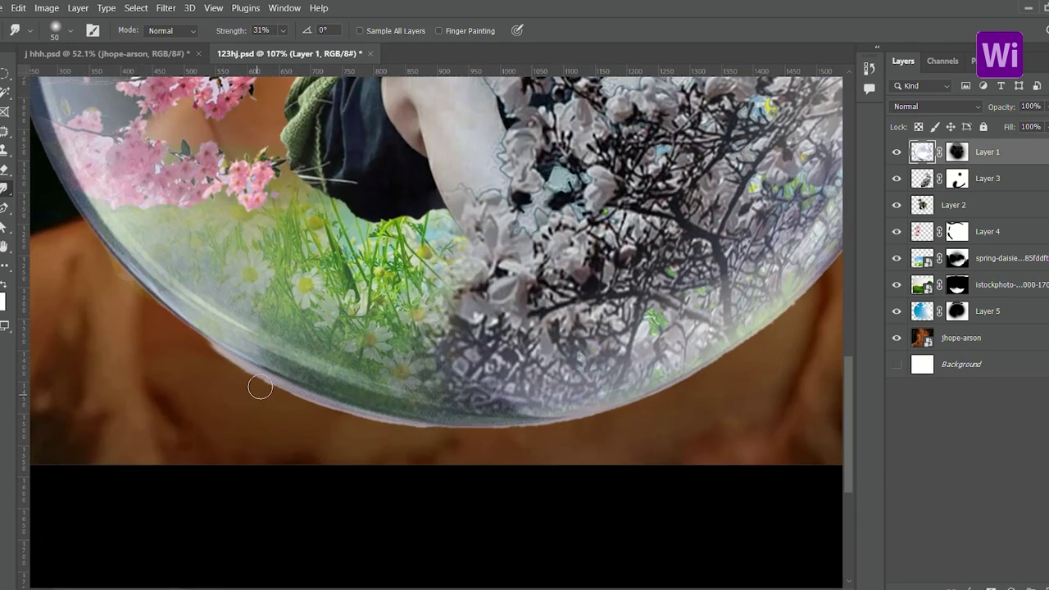
{"action": "scroll", "coordinate": [487, 435], "scroll_direction": "down", "scroll_amount": 3, "text": "alt"}
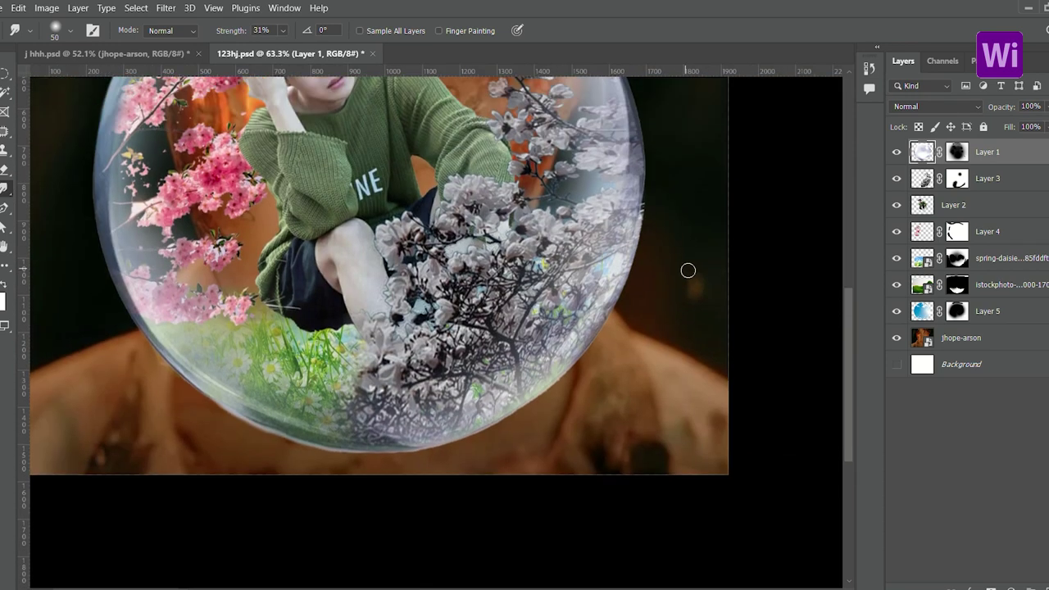
{"action": "scroll", "coordinate": [604, 398], "scroll_direction": "up", "scroll_amount": 5, "text": "alt"}
{"action": "scroll", "coordinate": [647, 338], "scroll_direction": "down", "scroll_amount": 5, "text": "alt"}
{"action": "scroll", "coordinate": [598, 431], "scroll_direction": "down", "scroll_amount": 4, "text": "alt"}
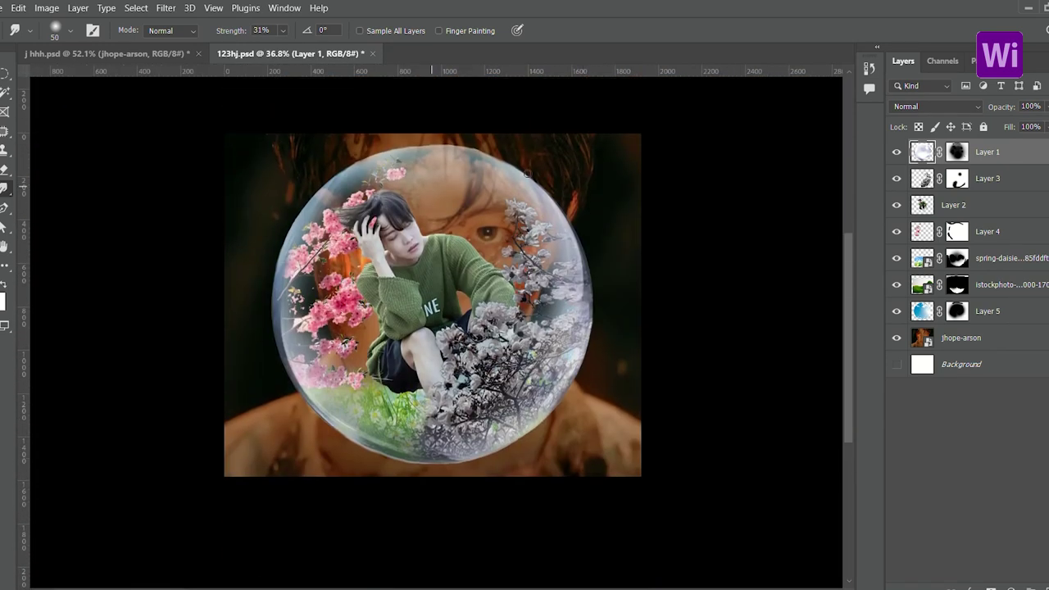
{"action": "key", "text": "v"}
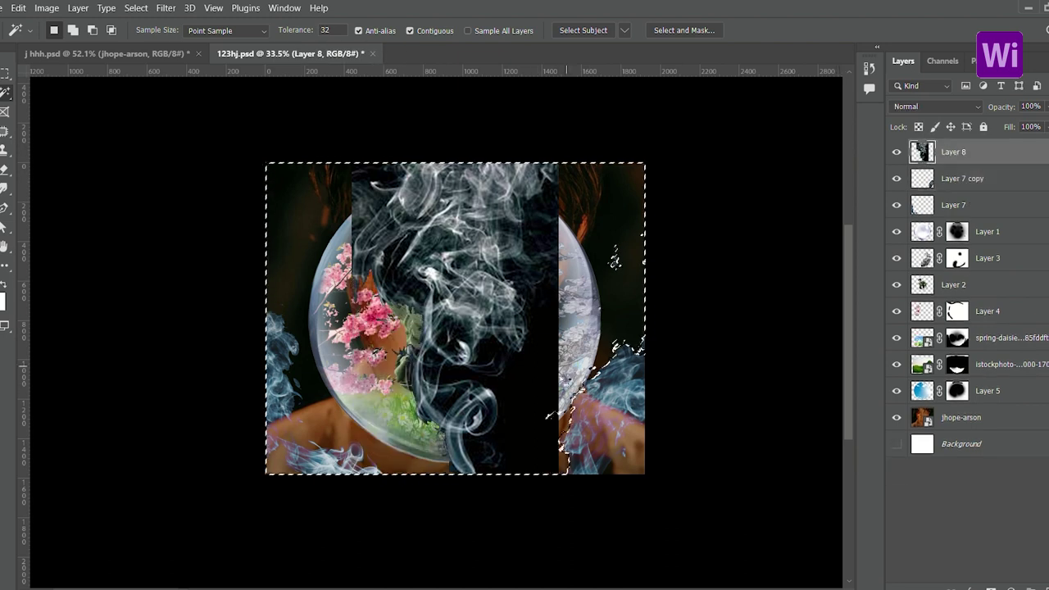
Delete the smoke's black background and set the smoke layer to Lighten.
{"action": "key", "text": "Delete"}
{"action": "left_click", "coordinate": [448, 403]}
{"action": "key", "text": "v"}
{"action": "key", "text": "ctrl+d"}
{"action": "key", "text": "shift+plus"}
{"action": "key", "text": "shift+plus"}
{"action": "key", "text": "shift+plus"}
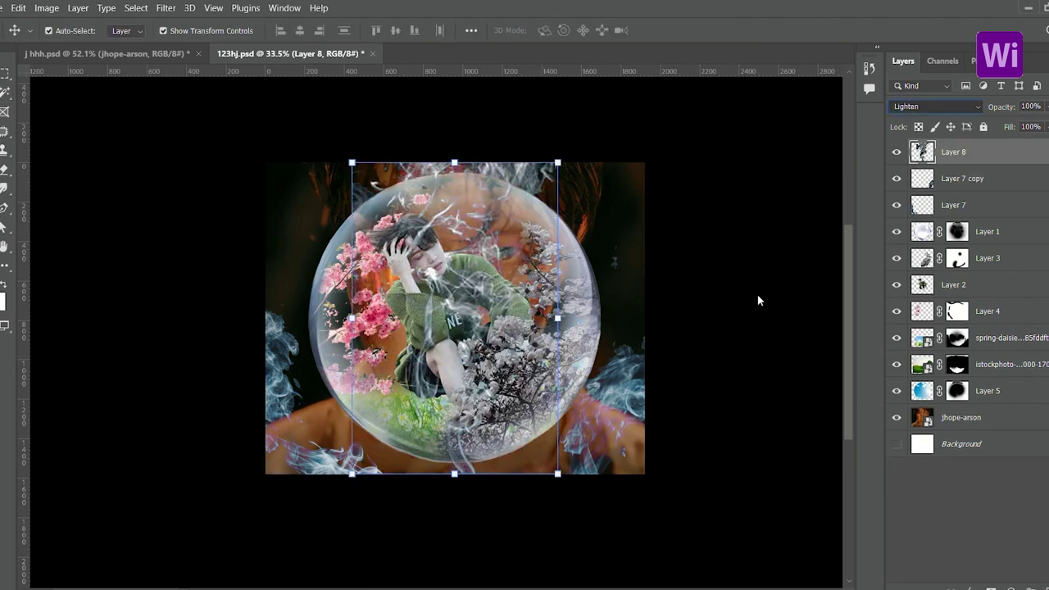
{"action": "key", "text": "shift+plus"}
{"action": "key", "text": "shift+minus"}
Resize the smoke and mask out its hard horizontal seam.
{"action": "key", "text": "ctrl+plus"}
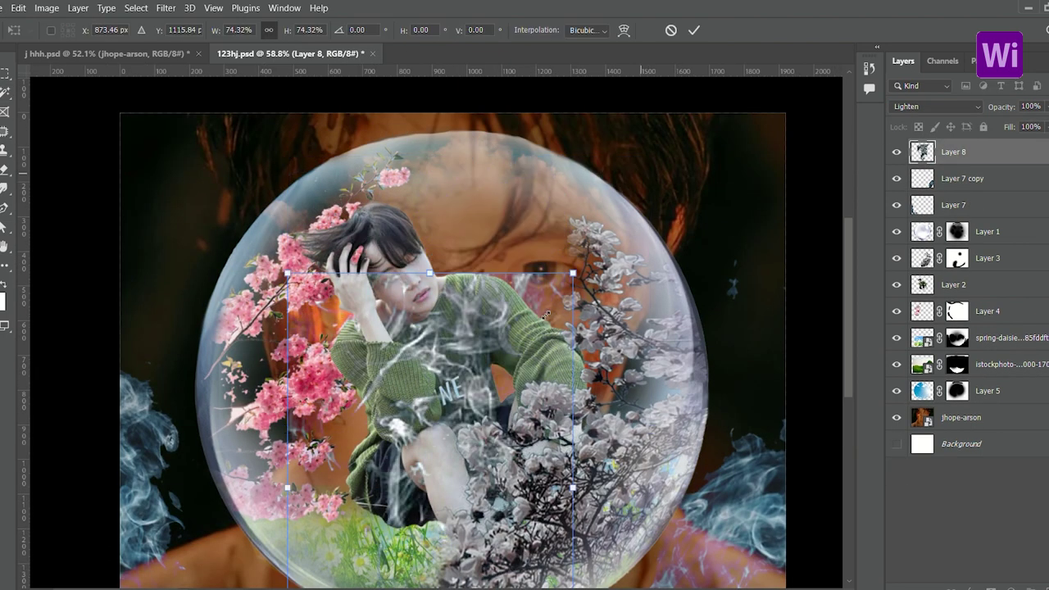
{"action": "key", "text": "ctrl+t"}
{"action": "key", "text": "Return"}
{"action": "key", "text": "b"}
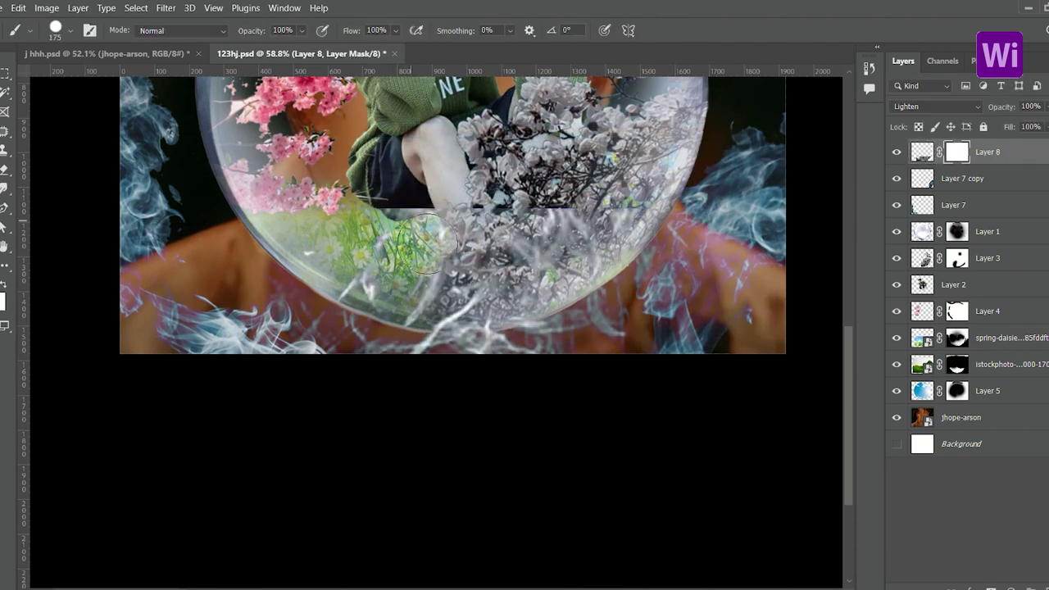
{"action": "left_click_drag", "start_coordinate": [401, 217], "coordinate": [459, 295]}
Duplicate the smoke layer twice and move the copies lower around the bubble's base.
{"action": "key", "text": "v"}
{"action": "key", "text": "ctrl+minus"}
{"action": "key", "text": "ctrl+j"}
{"action": "mouse_move", "coordinate": [426, 353]}
{"action": "left_mouse_down"}
{"action": "mouse_move", "coordinate": [378, 349]}
{"action": "mouse_move", "coordinate": [378, 458]}
{"action": "left_mouse_up"}
{"action": "key", "text": "ctrl+j"}
{"action": "key", "text": "ctrl+plus"}
{"action": "key", "text": "b"}
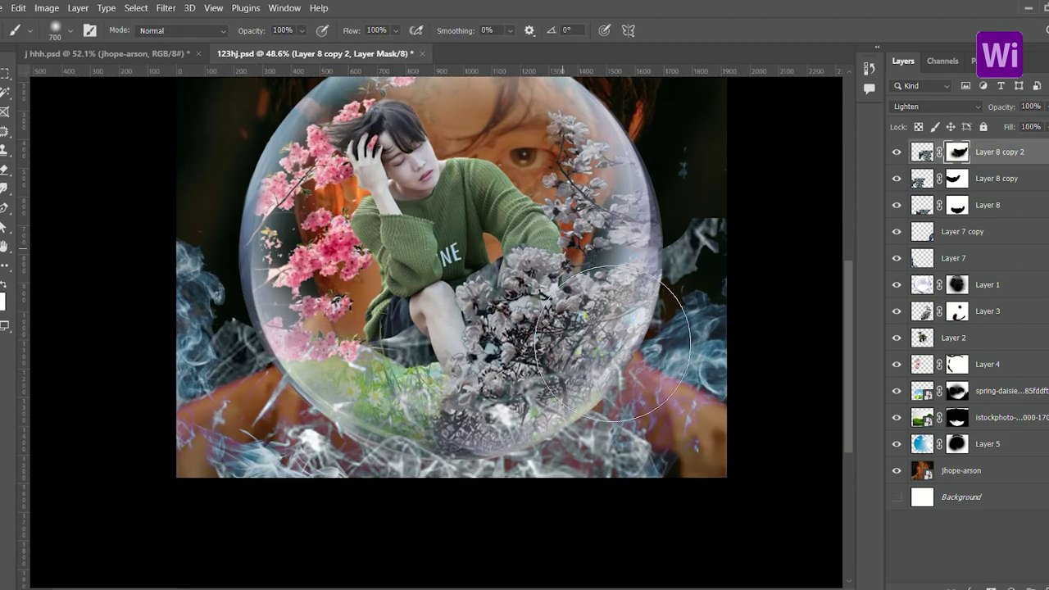
{"action": "key", "text": "v"}
{"action": "key", "text": "ctrl+minus"}
{"action": "scroll", "coordinate": [456, 257], "scroll_direction": "up", "scroll_amount": 5}
Refine the smoke copy layer's mask with a large soft brush.
{"action": "left_click", "coordinate": [993, 338]}
{"action": "key", "text": "i"}
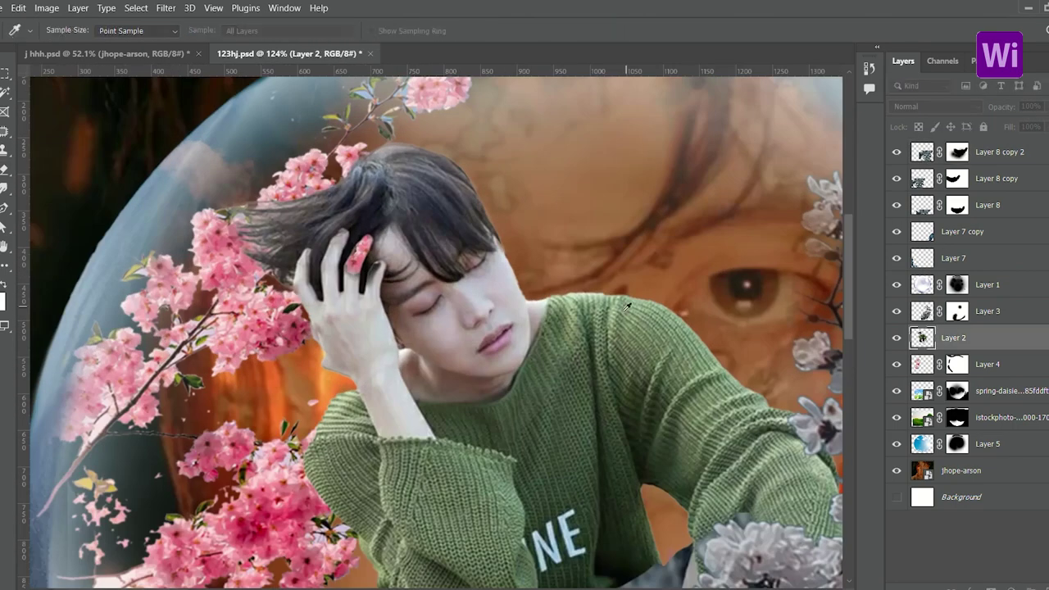
{"action": "key", "text": "v"}
{"action": "scroll", "coordinate": [181, 356], "scroll_direction": "down", "scroll_amount": 5}
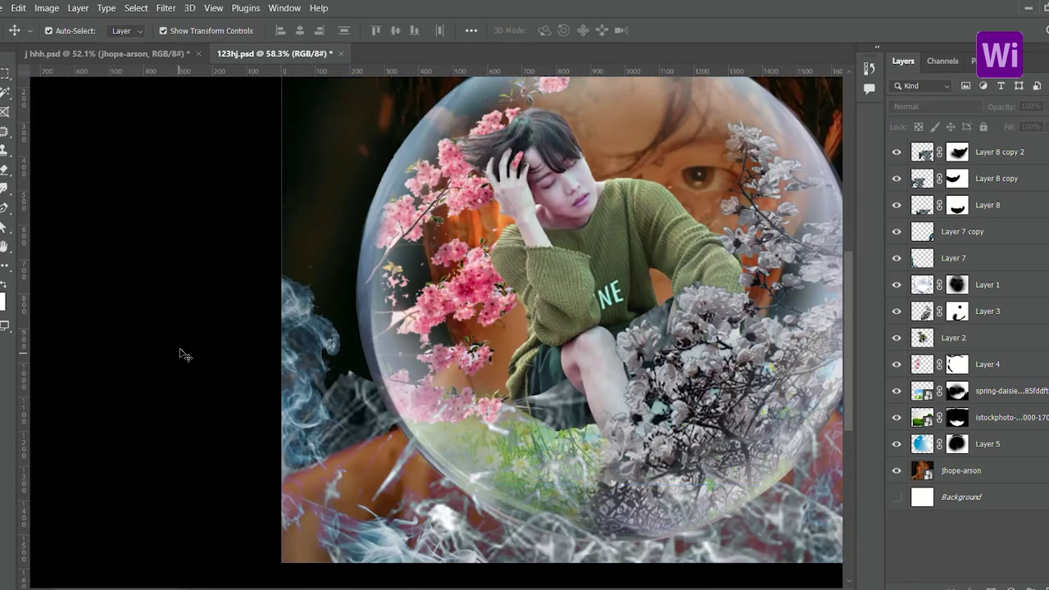
{"action": "left_click", "coordinate": [979, 231]}
{"action": "key", "text": "e"}
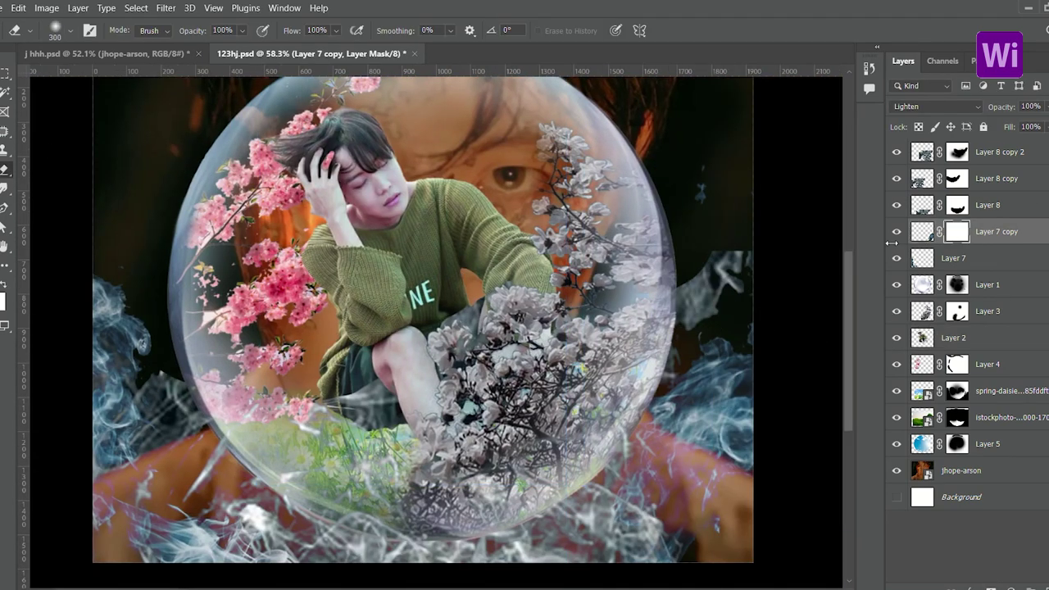
{"action": "key", "text": "alt+bracketright"}
{"action": "key", "text": "alt+bracketright"}
{"action": "key", "text": "alt+bracketright"}
{"action": "key", "text": "b"}
{"action": "scroll", "coordinate": [615, 467], "scroll_direction": "down", "scroll_amount": 1}
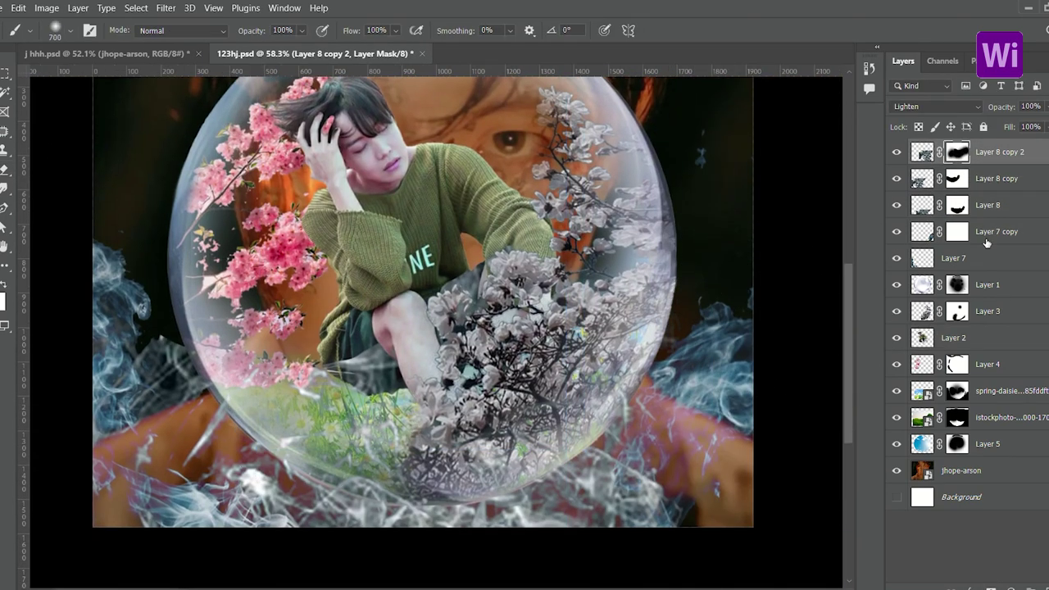
{"action": "scroll", "coordinate": [795, 374], "scroll_direction": "up", "scroll_amount": 3}
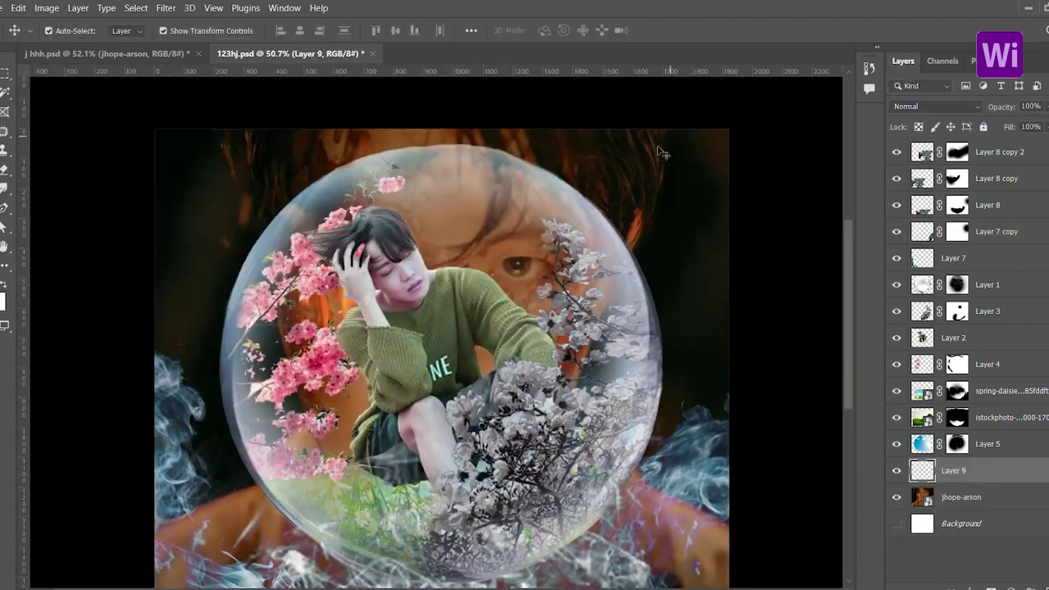
Paint soft shading on the new layer with a smaller brush, then select the jhope-arson portrait layer.
{"action": "key", "text": "b"}
{"action": "scroll", "coordinate": [543, 407], "scroll_direction": "down", "scroll_amount": 3}
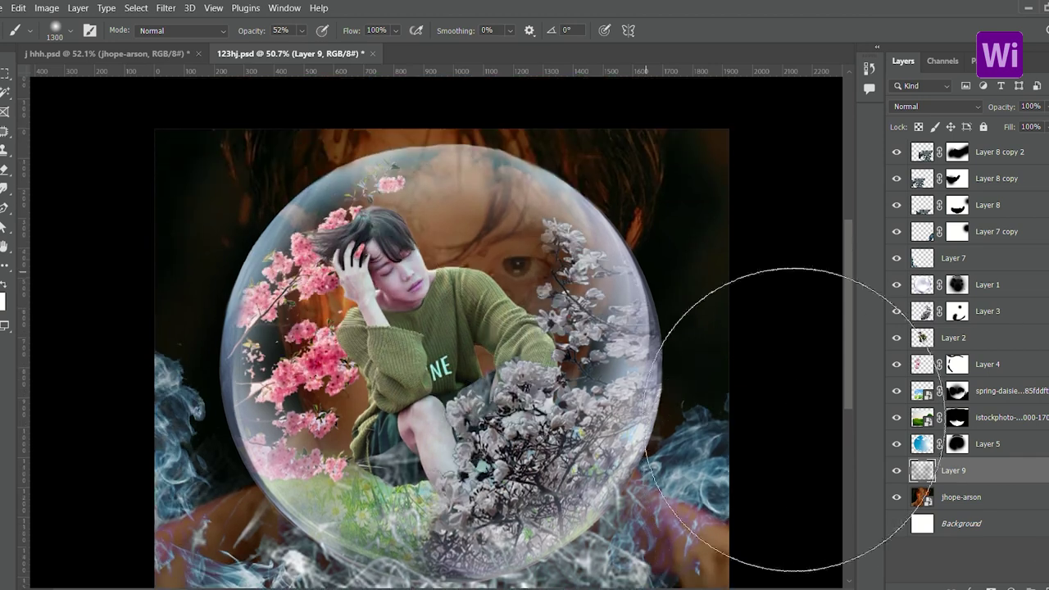
{"action": "key", "text": "bracketleft"}
{"action": "key", "text": "bracketleft"}
{"action": "scroll", "coordinate": [592, 534], "scroll_direction": "up", "scroll_amount": 1}
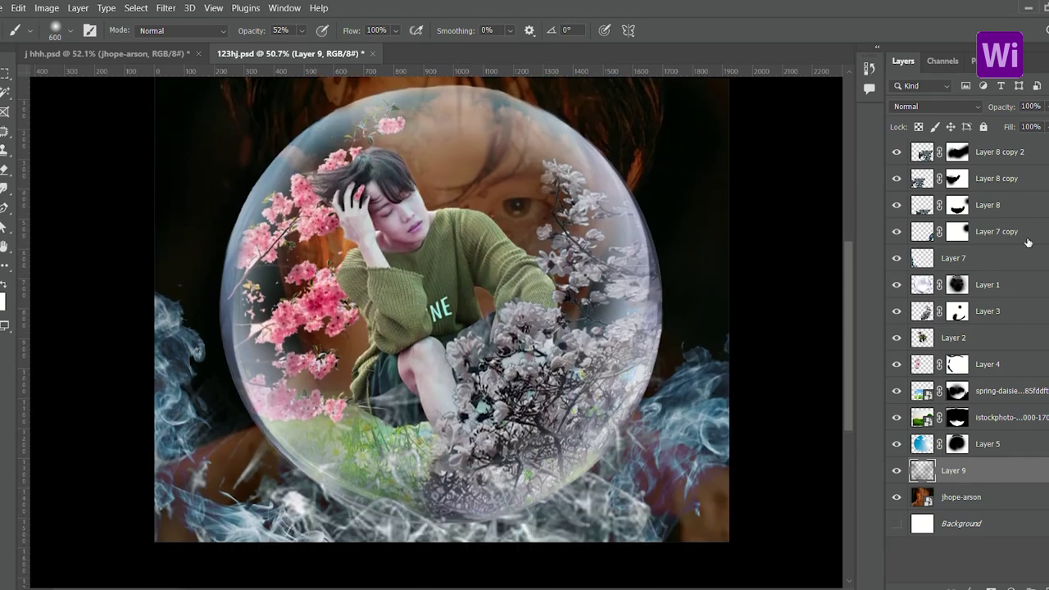
{"action": "scroll", "coordinate": [749, 573], "scroll_direction": "up", "scroll_amount": 1}
{"action": "scroll", "coordinate": [631, 574], "scroll_direction": "up", "scroll_amount": 1}
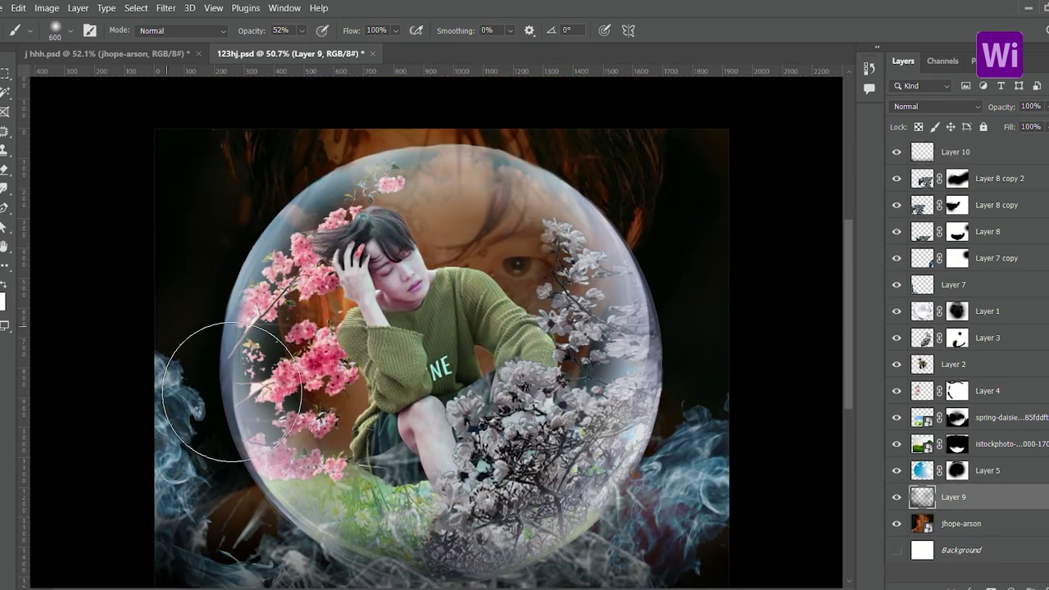
{"action": "left_click", "coordinate": [960, 523]}
{"action": "key", "text": "v"}
{"action": "scroll", "coordinate": [375, 314], "scroll_direction": "up", "scroll_amount": 1}
{"action": "key", "text": "i"}
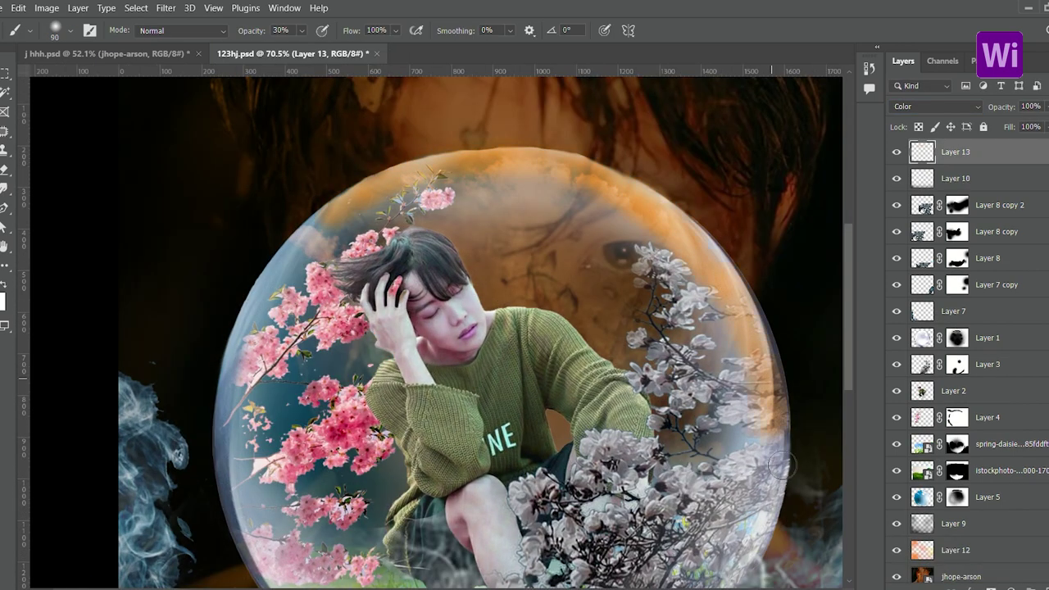
Zoom in and out over the bubble and the boy's right side while tinting them orange.
{"action": "scroll", "coordinate": [186, 208], "scroll_direction": "down", "scroll_amount": 1}
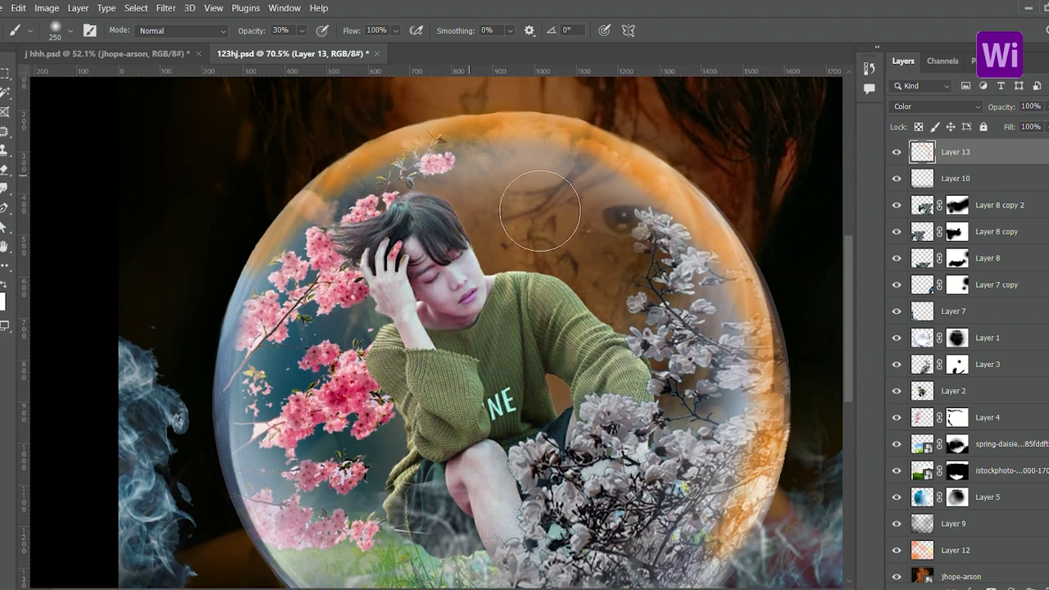
{"action": "scroll", "coordinate": [491, 410], "scroll_direction": "up", "scroll_amount": 1}
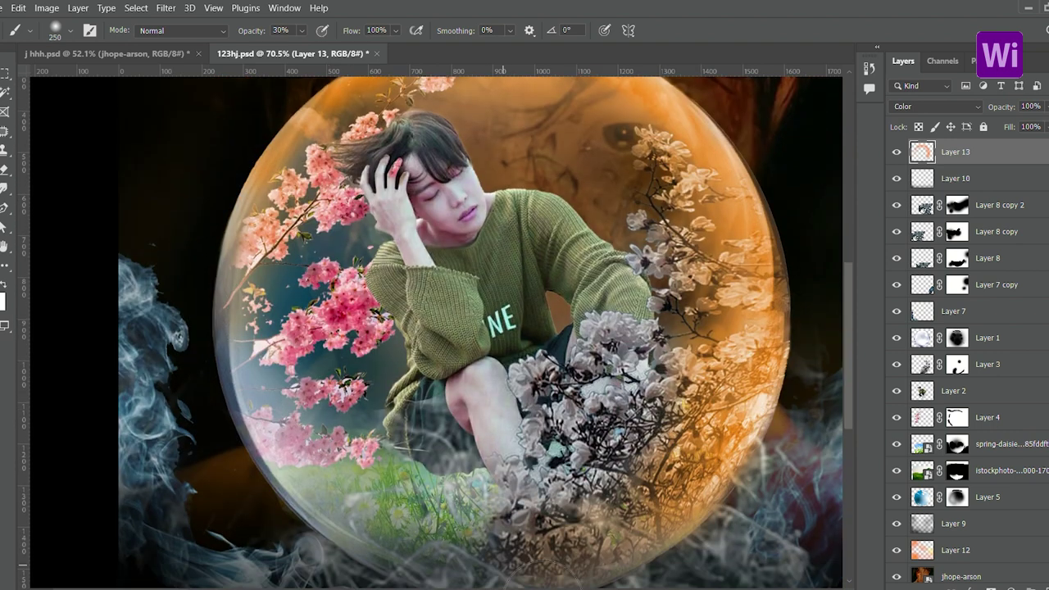
{"action": "scroll", "coordinate": [367, 248], "scroll_direction": "up", "scroll_amount": 4}
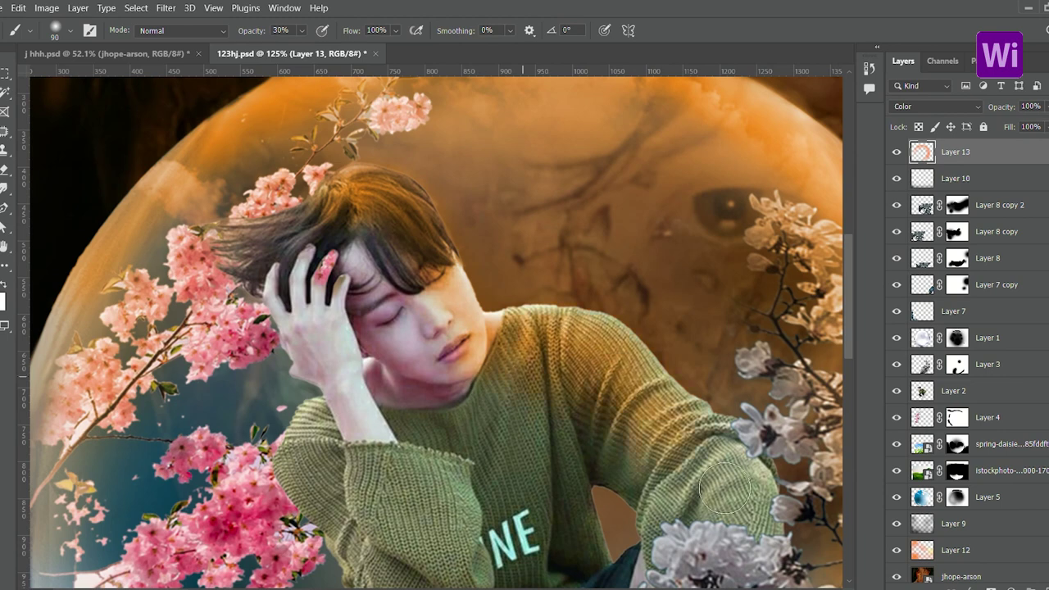
{"action": "scroll", "coordinate": [747, 499], "scroll_direction": "down", "scroll_amount": 5}
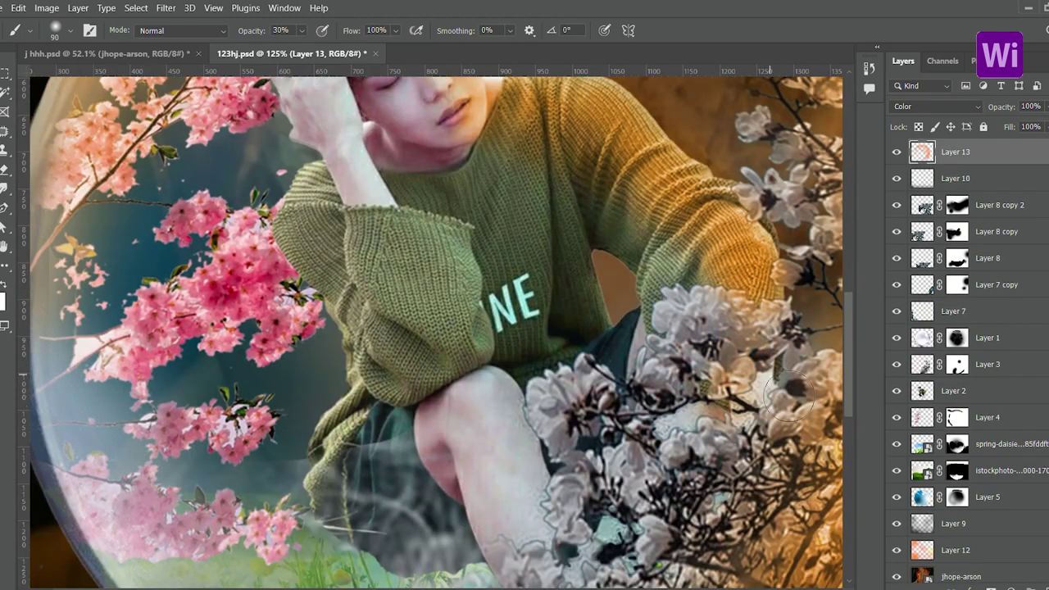
{"action": "scroll", "coordinate": [583, 257], "scroll_direction": "up", "scroll_amount": 4}
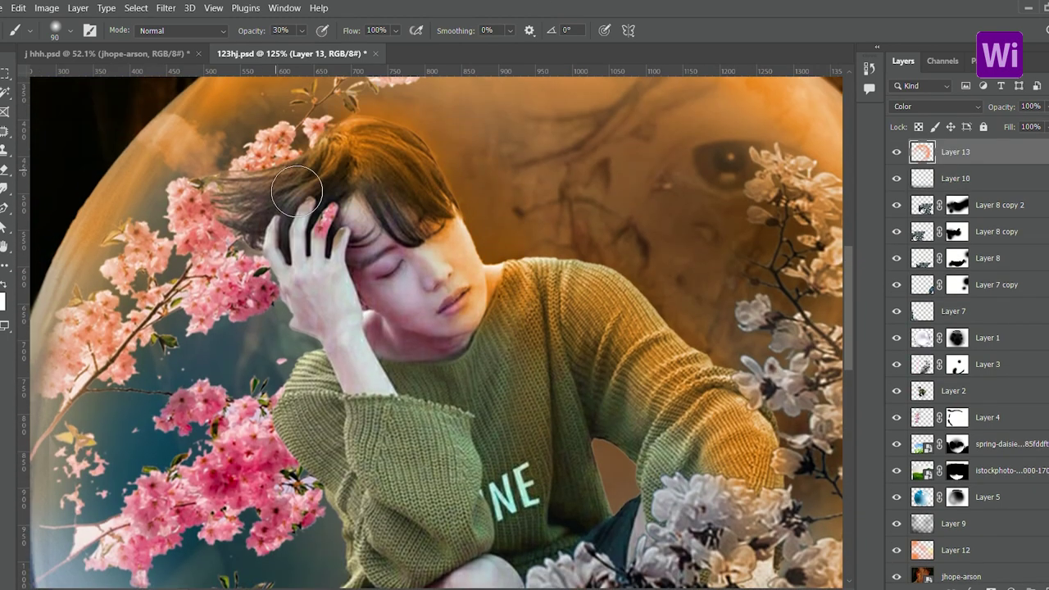
{"action": "scroll", "coordinate": [297, 191], "scroll_direction": "down", "scroll_amount": 5}
{"action": "scroll", "coordinate": [379, 309], "scroll_direction": "up", "scroll_amount": 6}
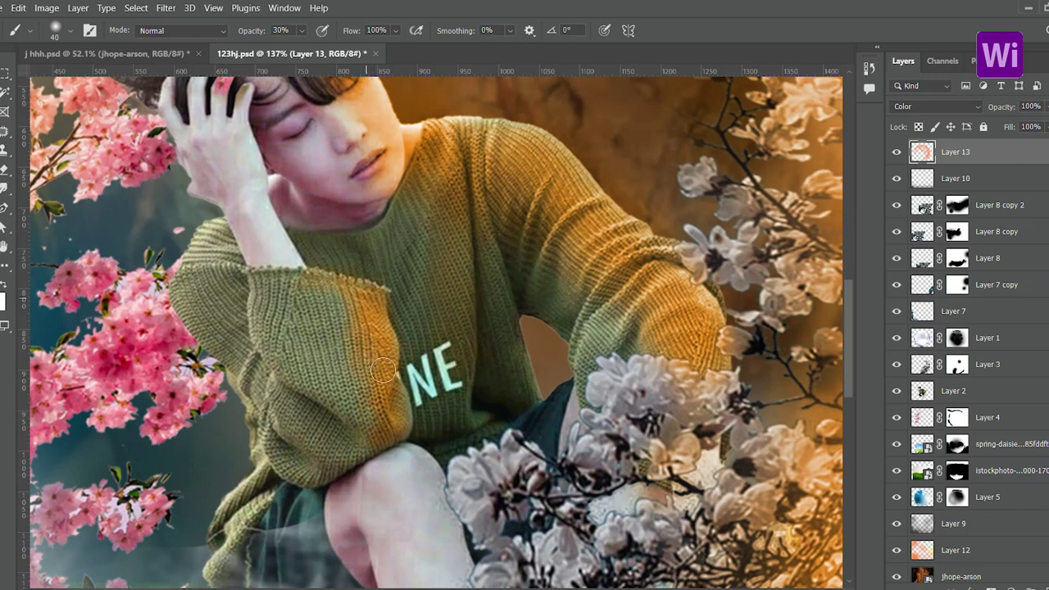
{"action": "scroll", "coordinate": [257, 122], "scroll_direction": "down", "scroll_amount": 5}
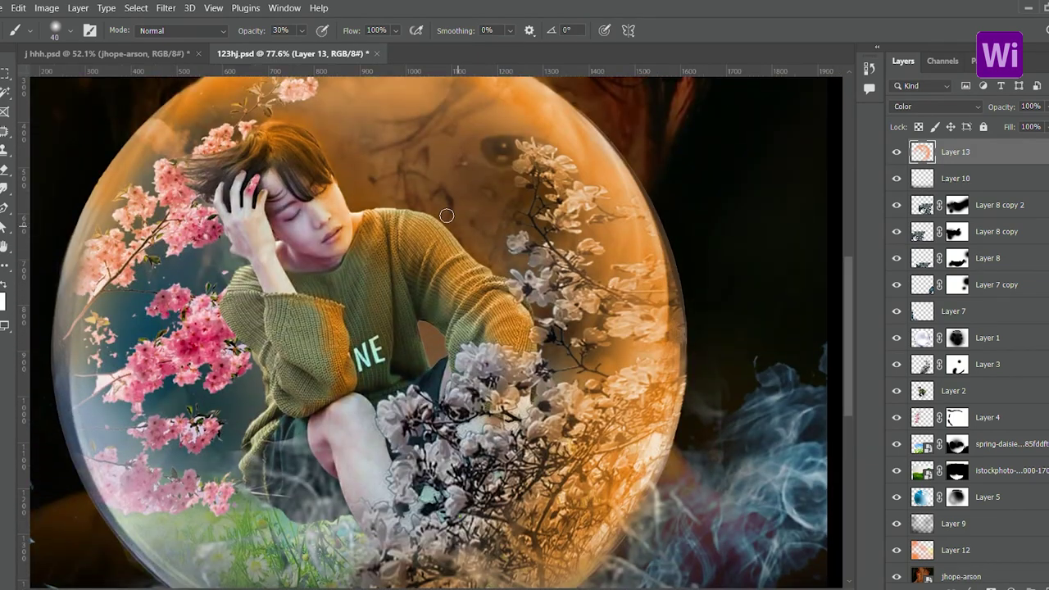
{"action": "scroll", "coordinate": [335, 256], "scroll_direction": "up", "scroll_amount": 7}
{"action": "scroll", "coordinate": [629, 384], "scroll_direction": "down", "scroll_amount": 5}
{"action": "scroll", "coordinate": [488, 383], "scroll_direction": "up", "scroll_amount": 4}
{"action": "scroll", "coordinate": [319, 376], "scroll_direction": "down", "scroll_amount": 5}
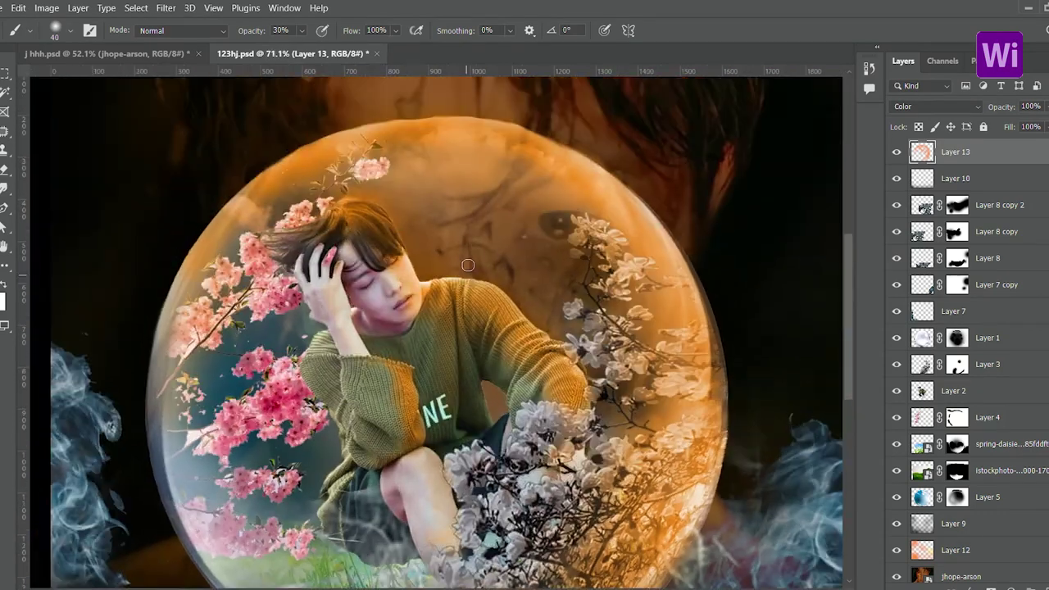
{"action": "scroll", "coordinate": [106, 148], "scroll_direction": "up", "scroll_amount": 5}
Add a new empty Layer 14 above Layer 13 for the rim glow.
{"action": "scroll", "coordinate": [496, 167], "scroll_direction": "down", "scroll_amount": 5}
{"action": "key", "text": "ctrl+shift+alt+n"}
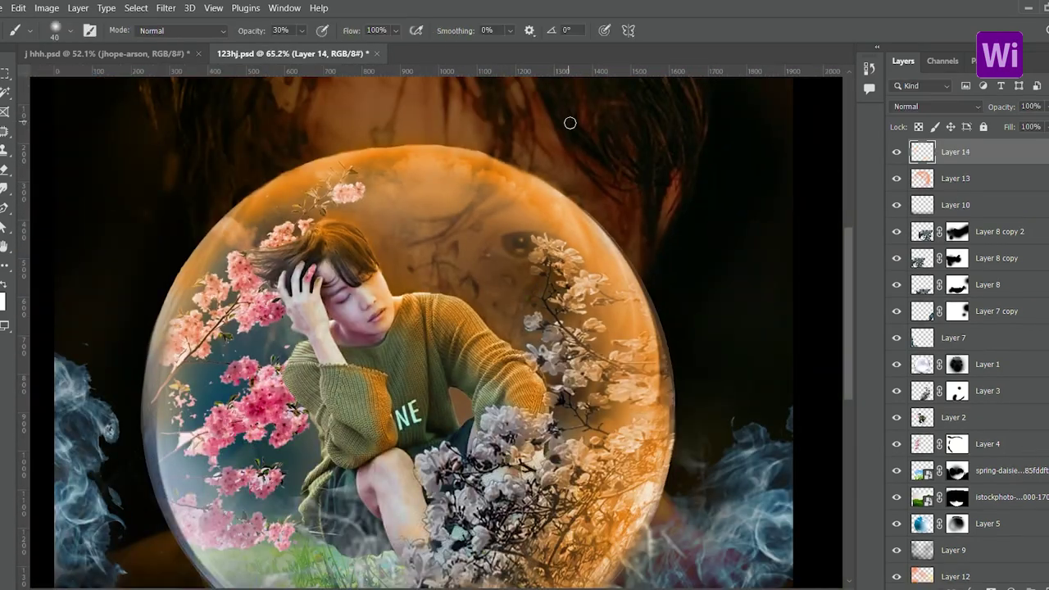
{"action": "scroll", "coordinate": [258, 178], "scroll_direction": "up", "scroll_amount": 4}
{"action": "scroll", "coordinate": [557, 232], "scroll_direction": "down", "scroll_amount": 3}
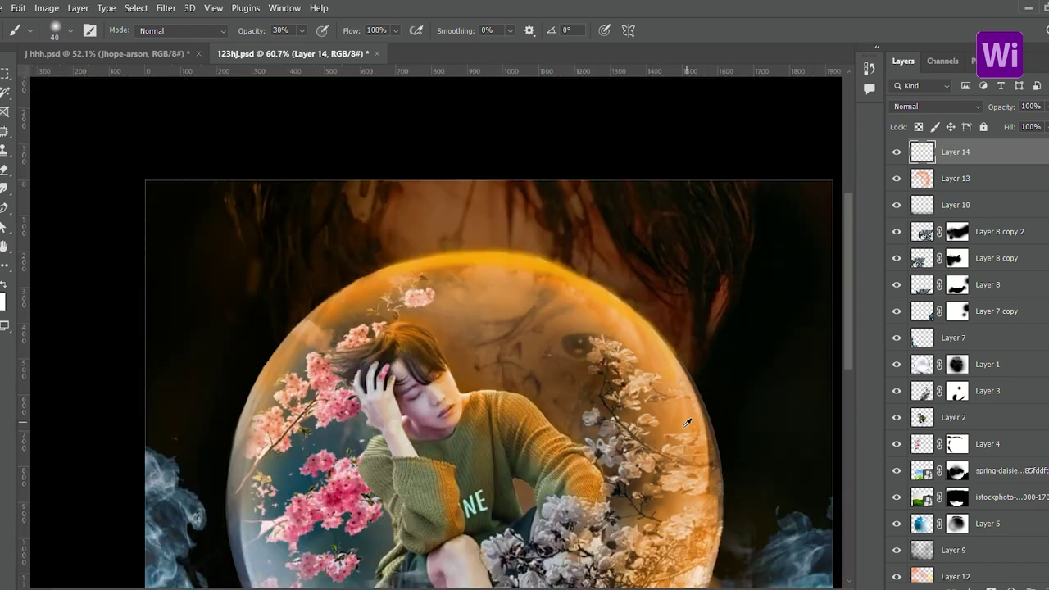
{"action": "scroll", "coordinate": [491, 205], "scroll_direction": "down", "scroll_amount": 2}
{"action": "scroll", "coordinate": [269, 158], "scroll_direction": "up", "scroll_amount": 5}
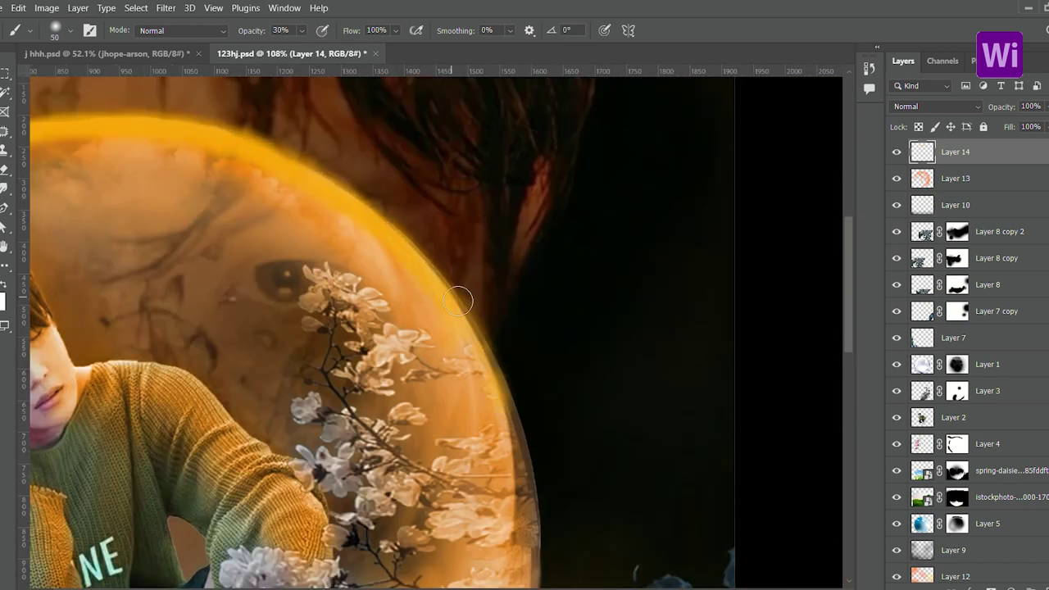
Enlarge the brush for a soft golden glow around the bubble rim, undoing spill outside it.
{"action": "key", "text": "bracketright"}
{"action": "key", "text": "bracketright"}
{"action": "key", "text": "bracketright"}
{"action": "scroll", "coordinate": [507, 356], "scroll_direction": "down", "scroll_amount": 3}
{"action": "scroll", "coordinate": [401, 319], "scroll_direction": "up", "scroll_amount": 2}
{"action": "key", "text": "ctrl+z"}
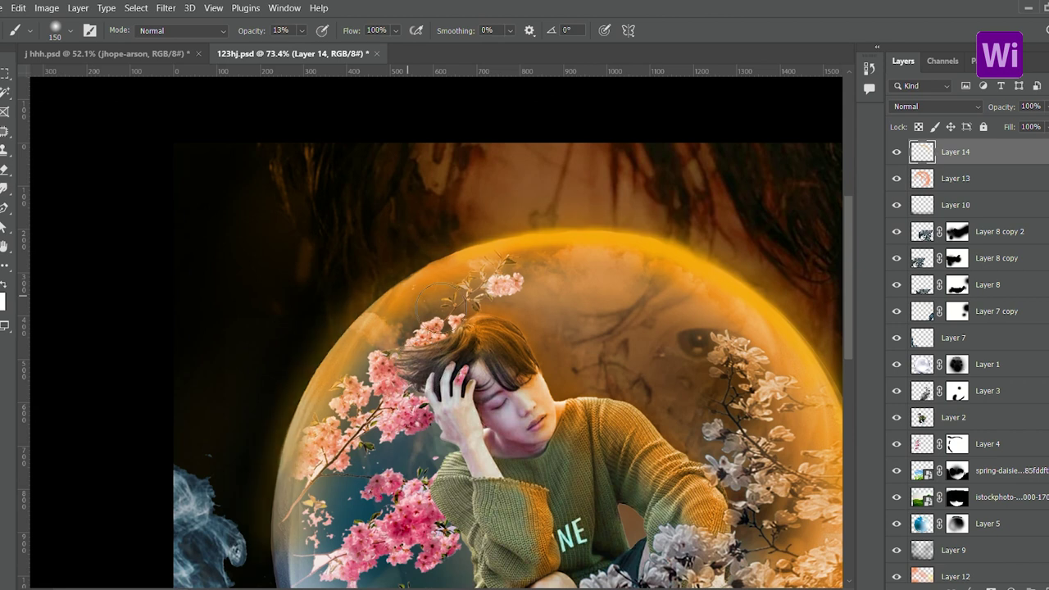
{"action": "scroll", "coordinate": [532, 352], "scroll_direction": "down", "scroll_amount": 3}
{"action": "scroll", "coordinate": [581, 351], "scroll_direction": "up", "scroll_amount": 4}
Zoom out to fit the whole composition, then change to the Eraser and the Move tool.
{"action": "scroll", "coordinate": [555, 529], "scroll_direction": "down", "scroll_amount": 2}
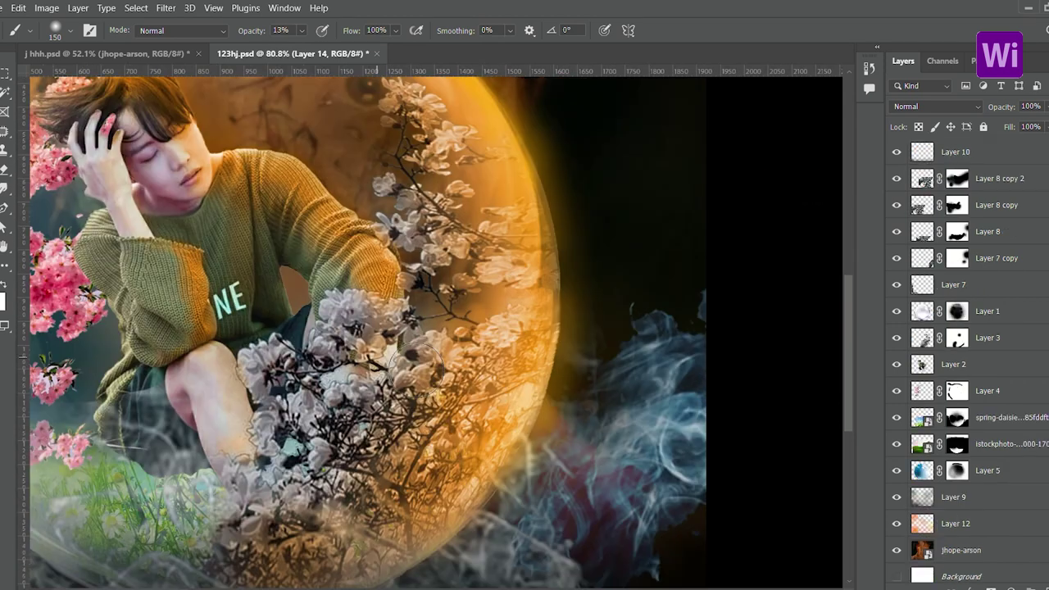
{"action": "scroll", "coordinate": [409, 533], "scroll_direction": "down", "scroll_amount": 3}
{"action": "scroll", "coordinate": [327, 533], "scroll_direction": "down", "scroll_amount": 5, "text": "alt"}
{"action": "key", "text": "e"}
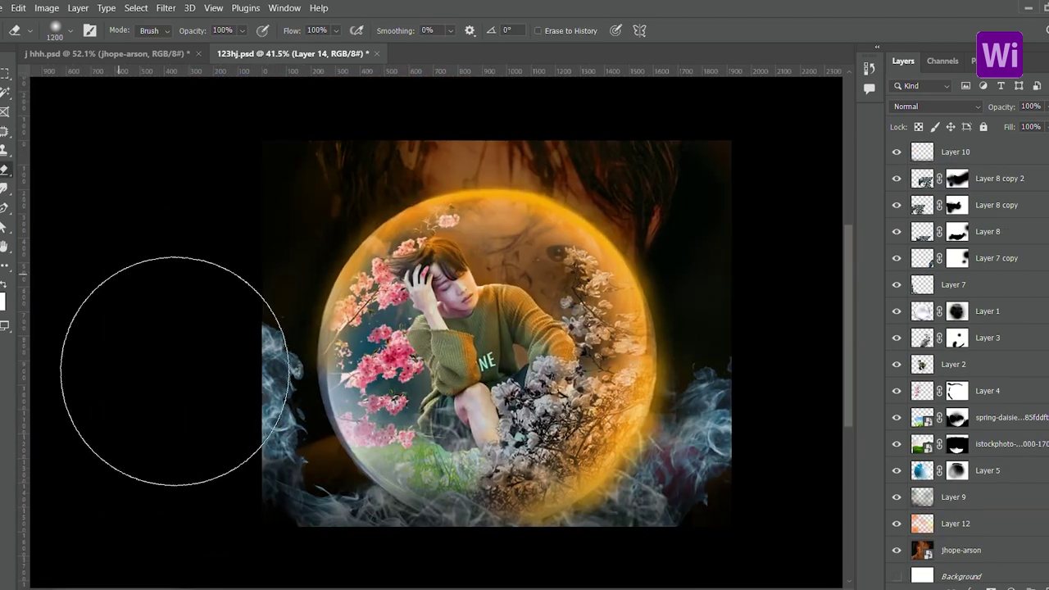
{"action": "key", "text": "v"}
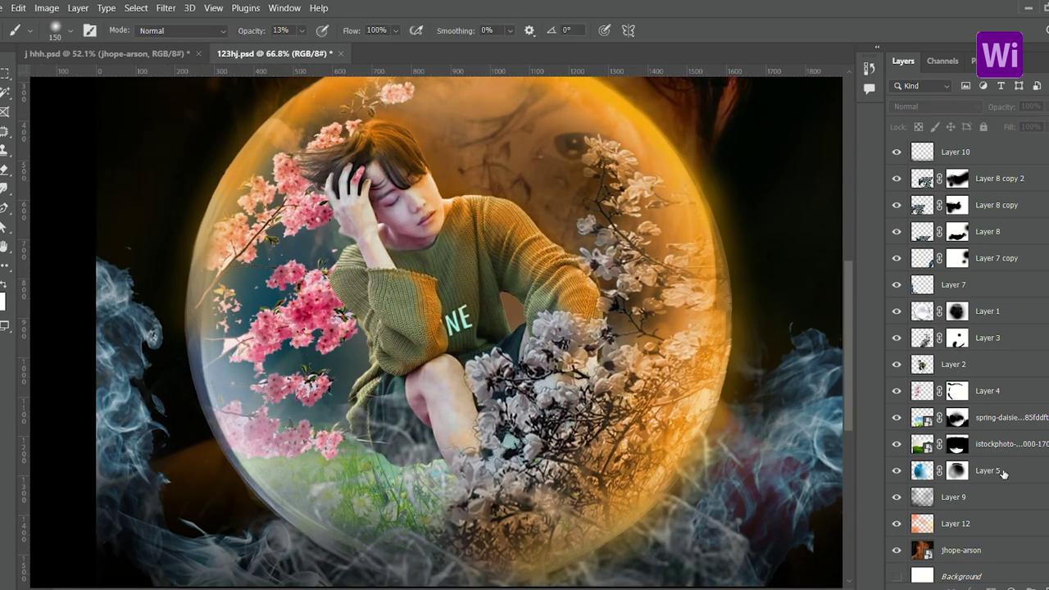
Add a new Color-blend layer above Layer 2, with green sampled as the paint colour.
{"action": "left_click", "coordinate": [953, 417]}
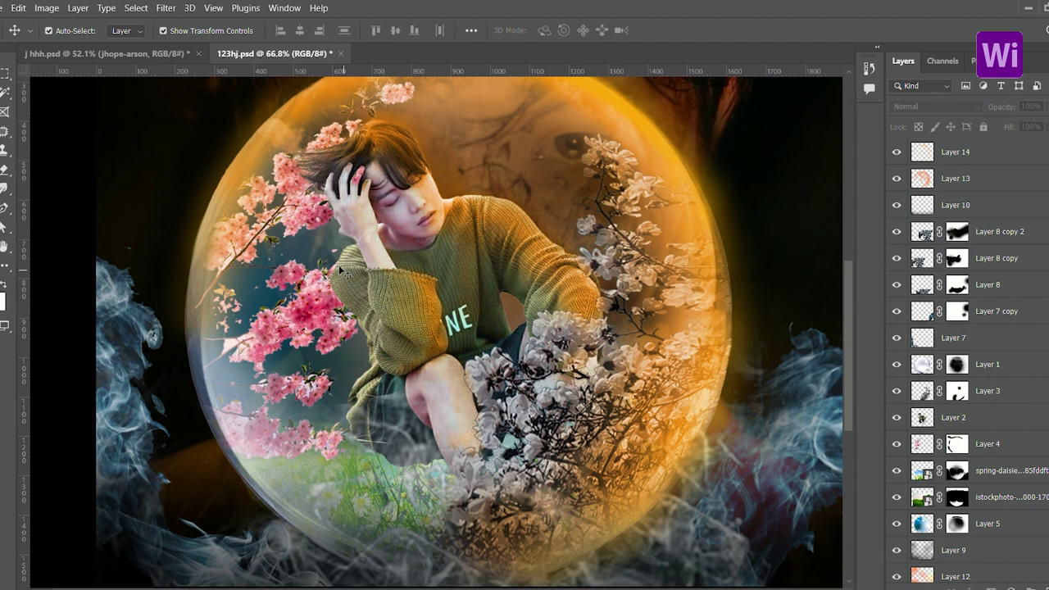
{"action": "key", "text": "ctrl+shift+alt+n"}
{"action": "key", "text": "i"}
{"action": "key", "text": "b"}
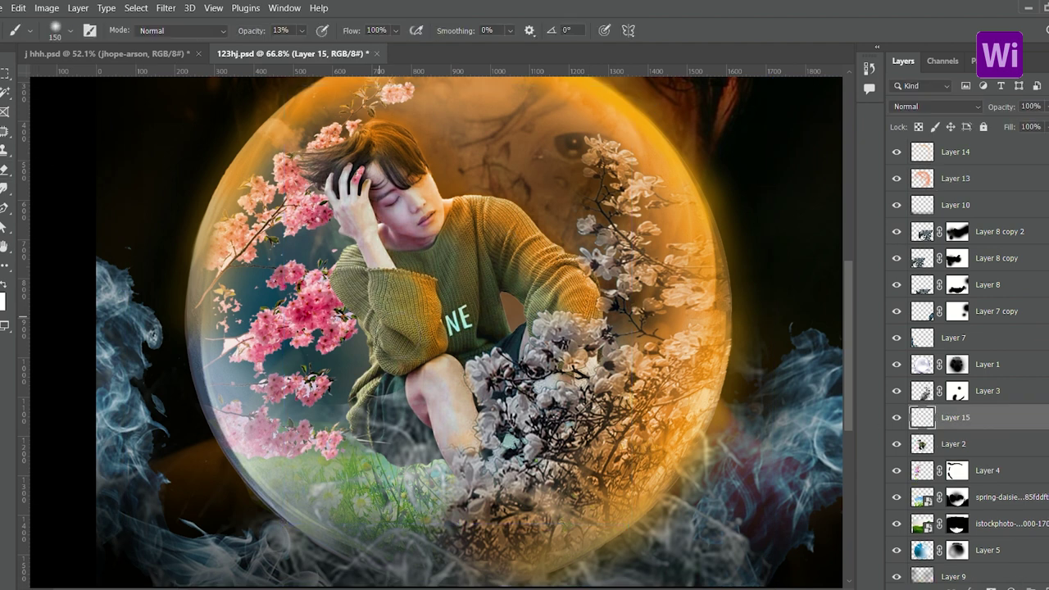
{"action": "left_click", "coordinate": [934, 106]}
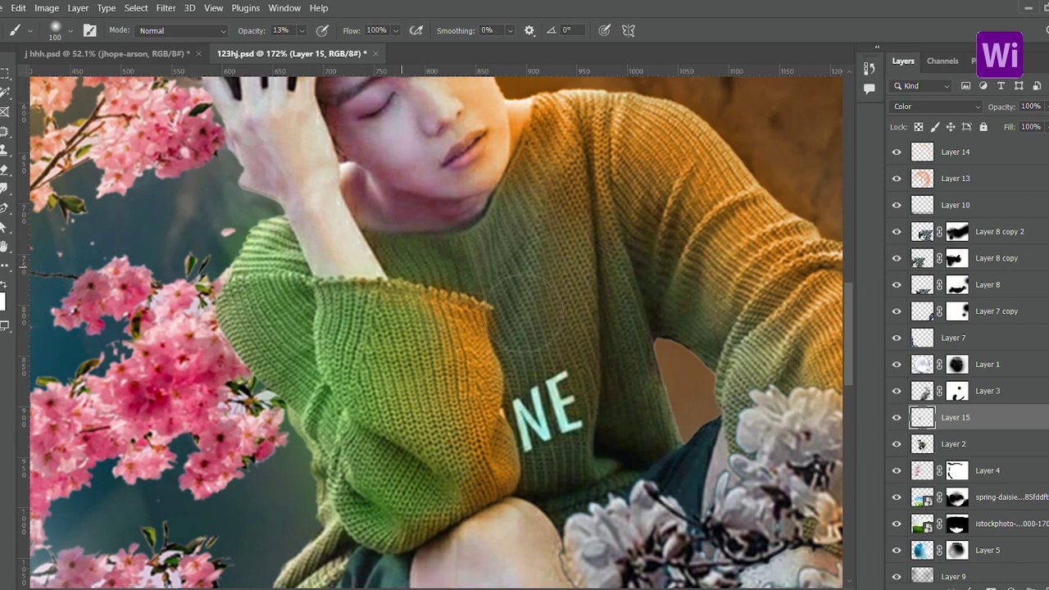
Paint the boy's orange right sleeve green.
{"action": "mouse_move", "coordinate": [582, 473]}
{"action": "left_mouse_down"}
{"action": "mouse_move", "coordinate": [652, 354]}
{"action": "mouse_move", "coordinate": [783, 443]}
{"action": "left_mouse_up"}
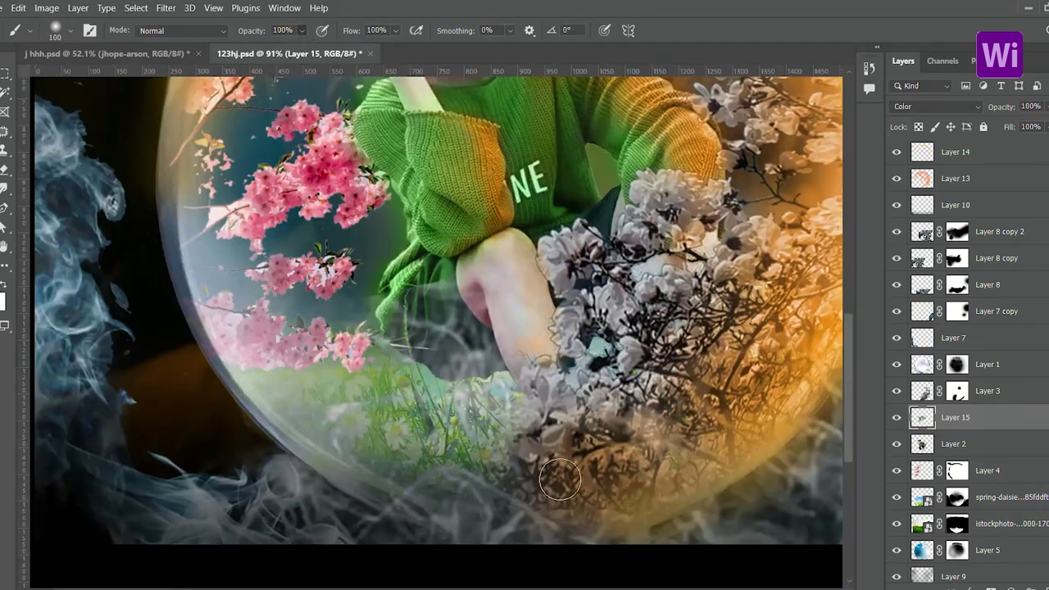
{"action": "scroll", "coordinate": [557, 358], "scroll_direction": "up", "scroll_amount": 3}
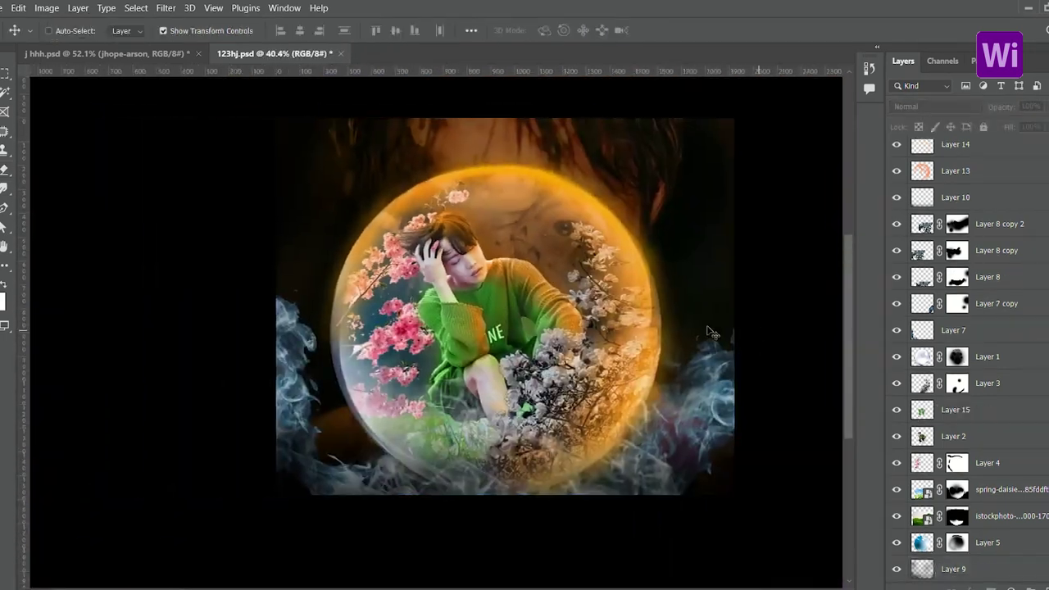
{"action": "scroll", "coordinate": [967, 409], "scroll_direction": "down", "scroll_amount": 2}
Refine the Layer 1 and Layer 5 masks with a brush at 38% opacity.
{"action": "left_click", "coordinate": [960, 543]}
{"action": "key", "text": "i"}
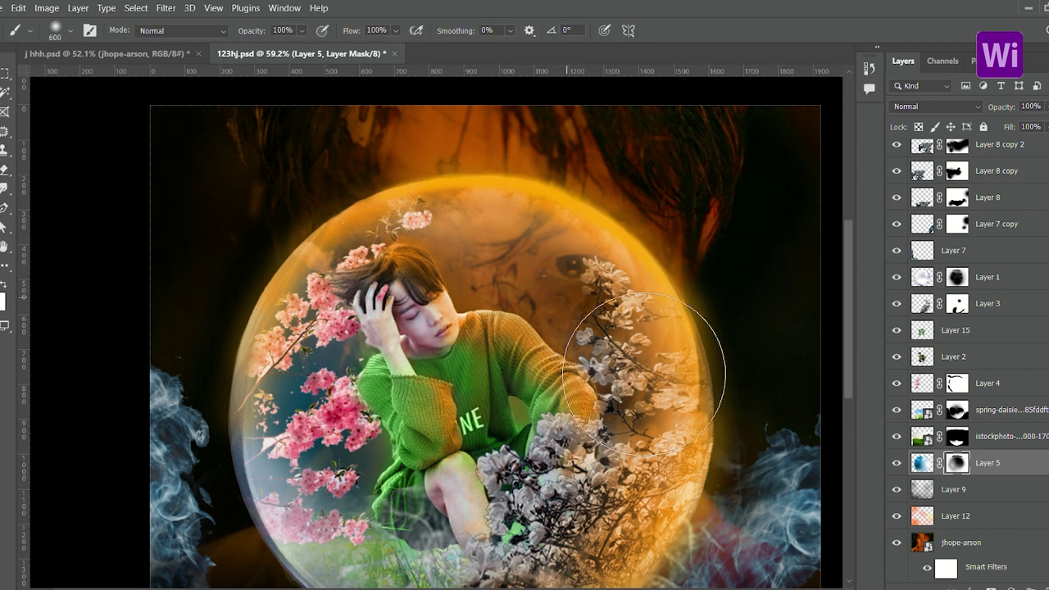
{"action": "key", "text": "bracketleft"}
{"action": "key", "text": "bracketleft"}
{"action": "scroll", "coordinate": [696, 385], "scroll_direction": "down", "scroll_amount": 2}
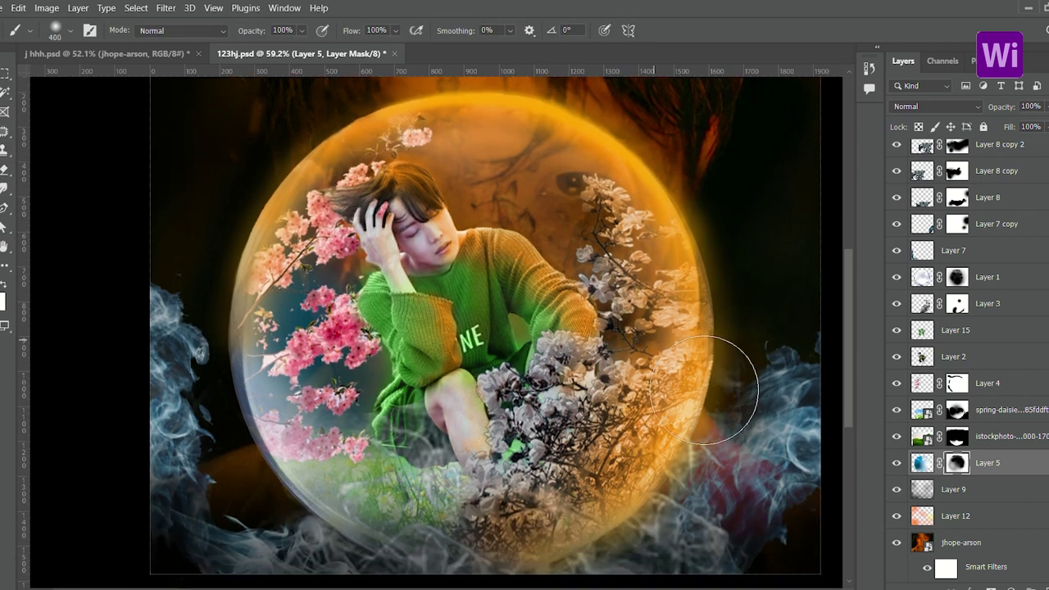
{"action": "scroll", "coordinate": [703, 390], "scroll_direction": "up", "scroll_amount": 1}
{"action": "key", "text": "alt+bracketright"}
{"action": "key", "text": "alt+bracketright"}
{"action": "key", "text": "alt+bracketright"}
{"action": "left_click", "coordinate": [956, 277]}
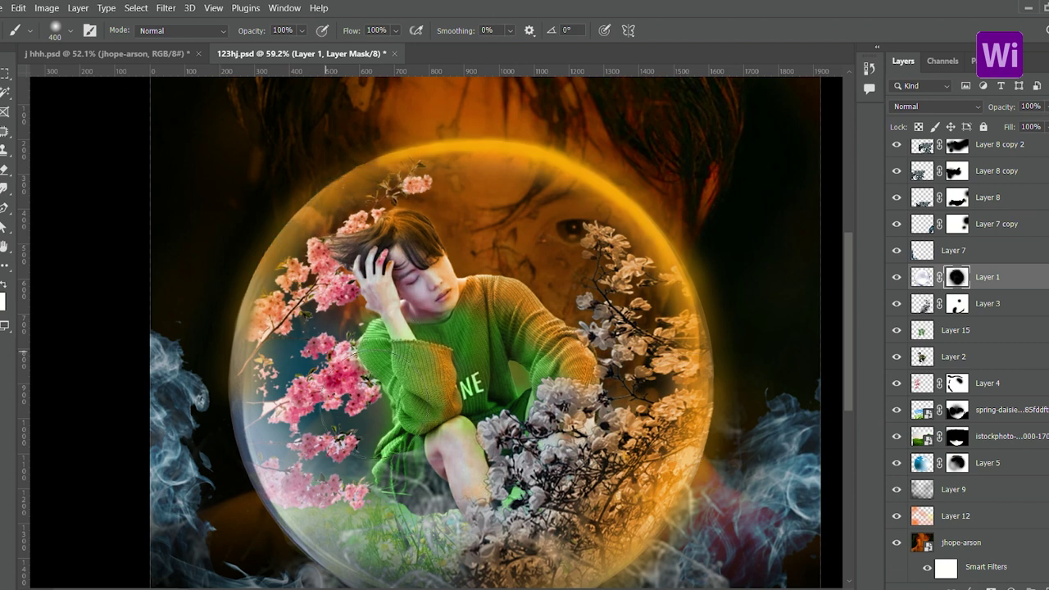
{"action": "key", "text": "alt+bracketleft"}
{"action": "key", "text": "alt+bracketleft"}
{"action": "key", "text": "alt+bracketleft"}
{"action": "key", "text": "3"}
{"action": "key", "text": "8"}
{"action": "key", "text": "bracketright"}
{"action": "key", "text": "bracketright"}
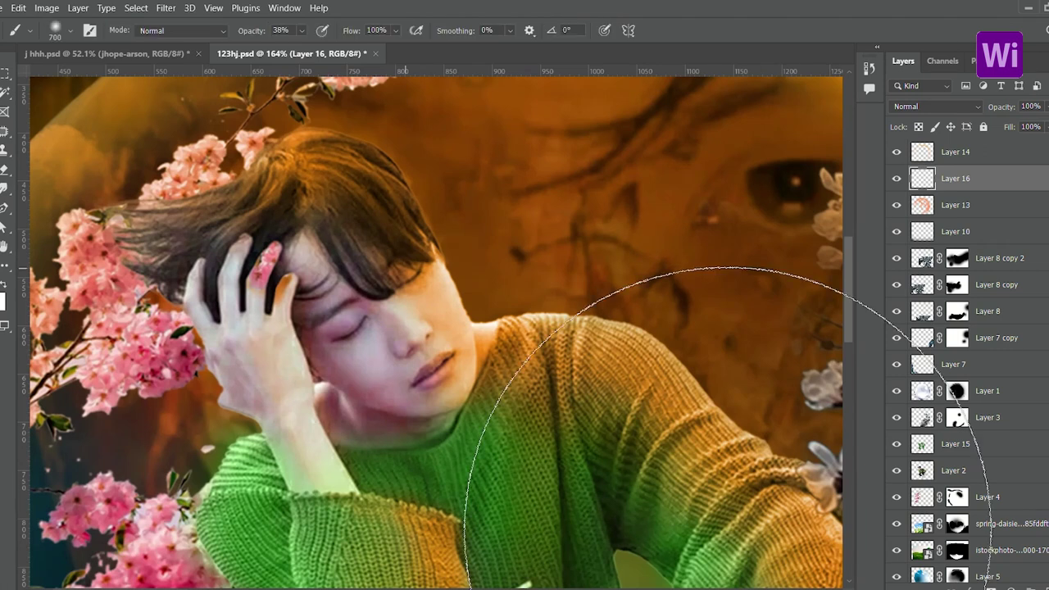
Brush a warm yellow glow along the boy's hair, face edge and shoulder on Layer 16.
{"action": "mouse_move", "coordinate": [329, 136]}
{"action": "left_mouse_down"}
{"action": "mouse_move", "coordinate": [413, 203]}
{"action": "mouse_move", "coordinate": [470, 383]}
{"action": "left_mouse_up"}
{"action": "left_click_drag", "start_coordinate": [622, 324], "coordinate": [692, 369]}
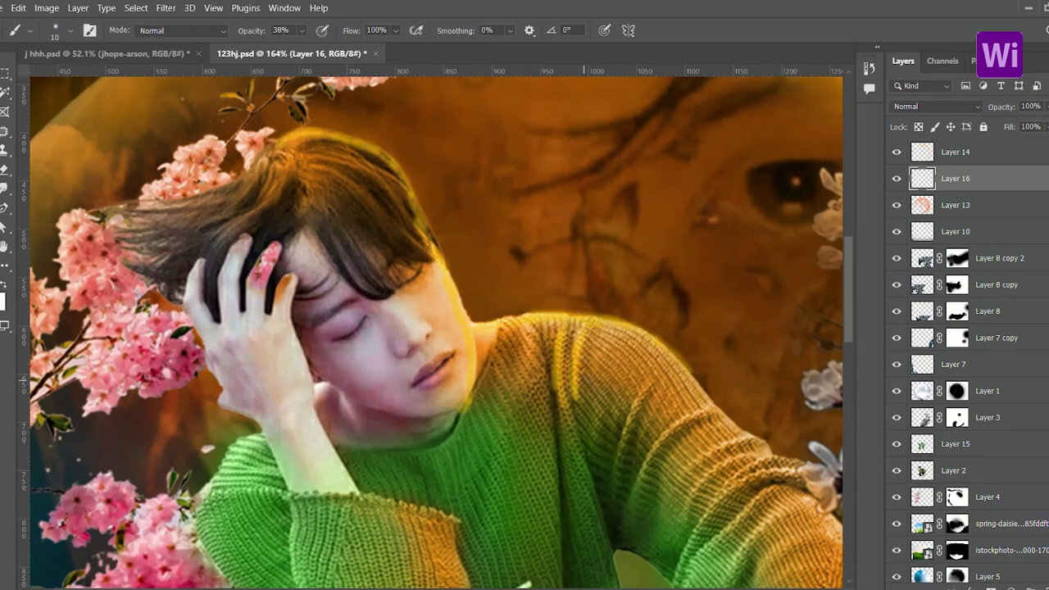
{"action": "left_click_drag", "start_coordinate": [400, 190], "coordinate": [278, 148]}
{"action": "left_click_drag", "start_coordinate": [377, 164], "coordinate": [270, 196]}
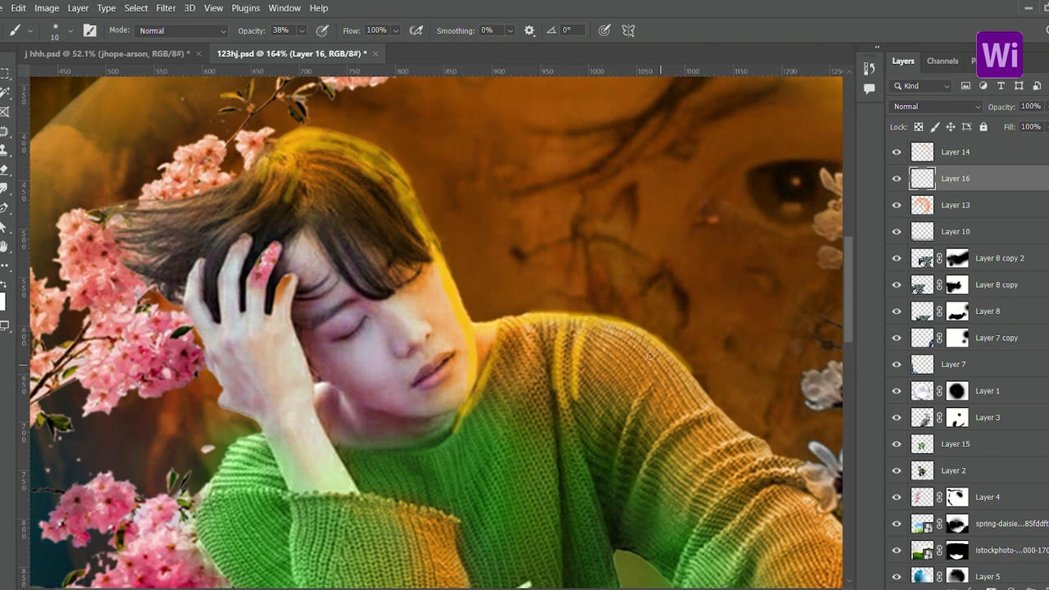
{"action": "left_click_drag", "start_coordinate": [615, 327], "coordinate": [779, 467]}
Erase the excess yellow glow with a smaller eraser.
{"action": "key", "text": "e"}
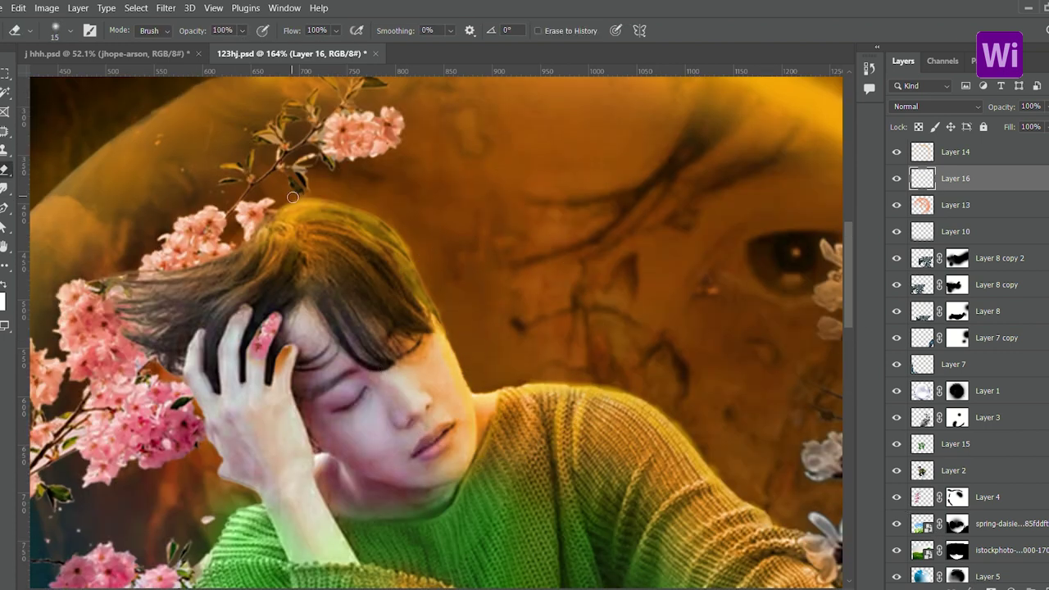
{"action": "scroll", "coordinate": [293, 196], "scroll_direction": "up", "scroll_amount": 3}
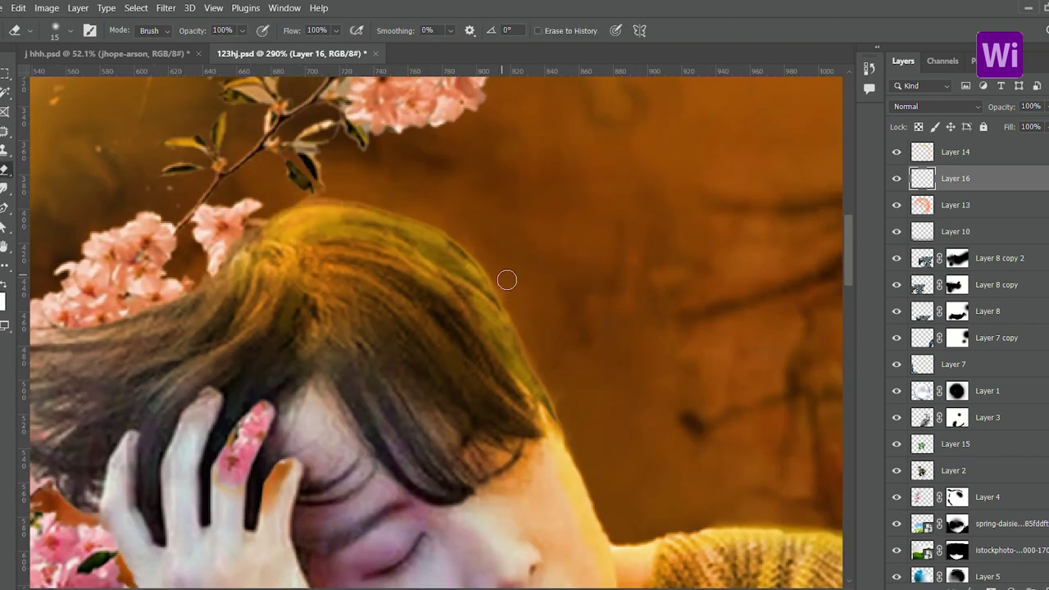
{"action": "scroll", "coordinate": [601, 416], "scroll_direction": "down", "scroll_amount": 5}
{"action": "scroll", "coordinate": [471, 207], "scroll_direction": "up", "scroll_amount": 4}
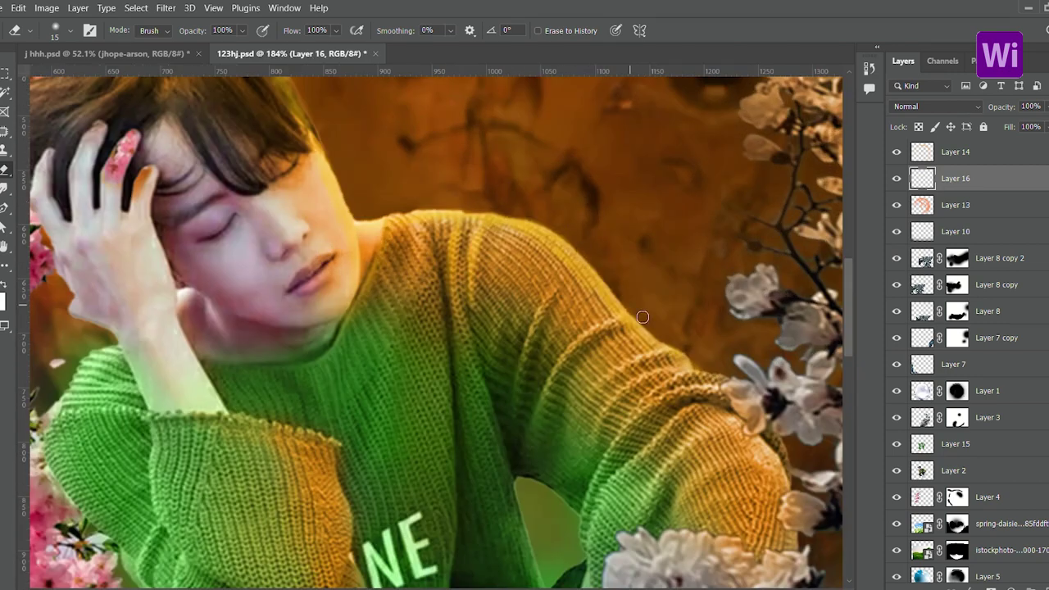
{"action": "scroll", "coordinate": [629, 108], "scroll_direction": "down", "scroll_amount": 4}
{"action": "key", "text": "alt+bracketleft"}
{"action": "scroll", "coordinate": [413, 287], "scroll_direction": "up", "scroll_amount": 4}
Paint the boy's lips red on Color-mode Layer 13.
{"action": "key", "text": "bracketleft"}
{"action": "key", "text": "bracketleft"}
{"action": "key", "text": "bracketleft"}
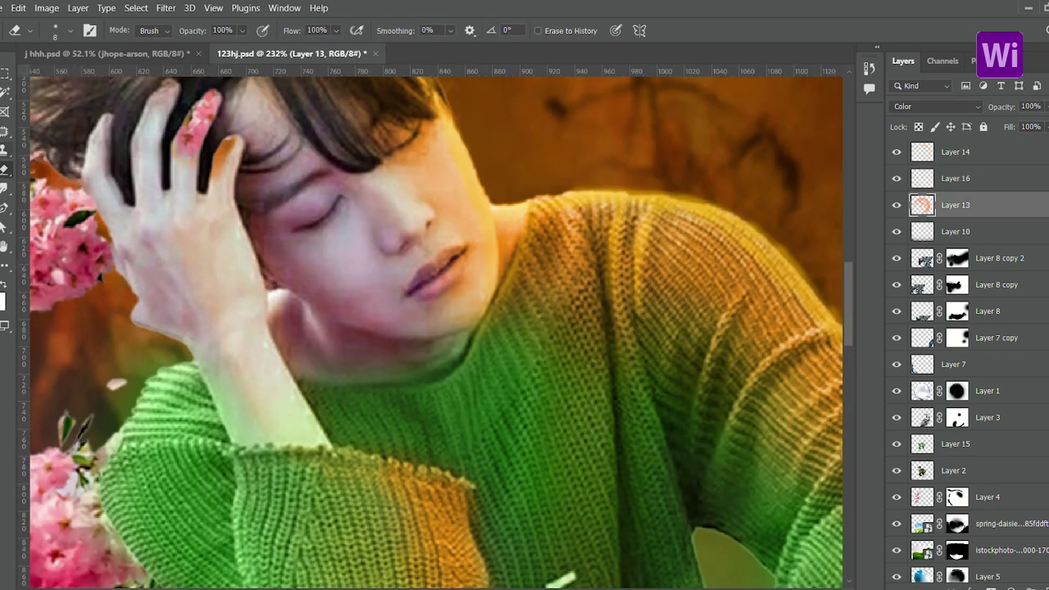
{"action": "key", "text": "b"}
{"action": "left_click_drag", "start_coordinate": [460, 252], "coordinate": [417, 290]}
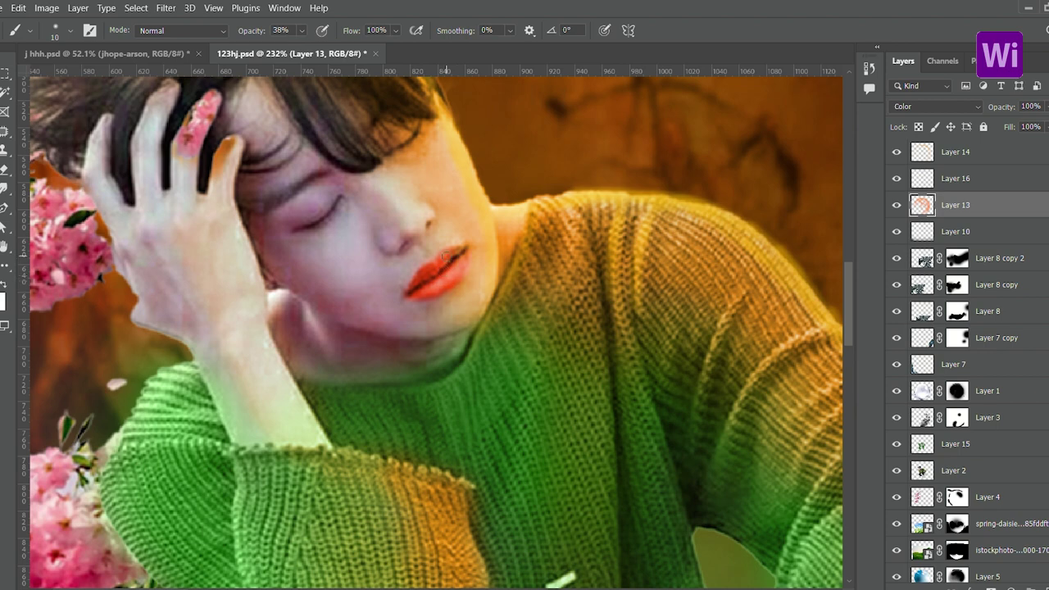
{"action": "scroll", "coordinate": [392, 199], "scroll_direction": "down", "scroll_amount": 5}
{"action": "scroll", "coordinate": [392, 261], "scroll_direction": "up", "scroll_amount": 2}
Enlarge the brush and tint the boy's hair and sweater edge red-orange on Layer 13.
{"action": "key", "text": "bracketright"}
{"action": "key", "text": "bracketright"}
{"action": "key", "text": "bracketright"}
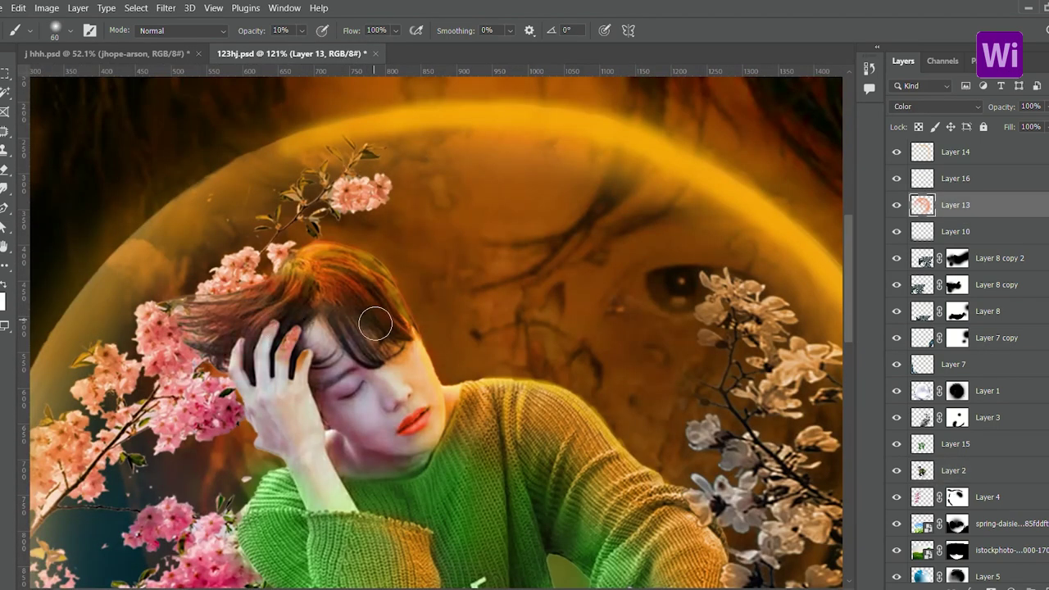
{"action": "scroll", "coordinate": [507, 398], "scroll_direction": "down", "scroll_amount": 5}
{"action": "scroll", "coordinate": [245, 230], "scroll_direction": "up", "scroll_amount": 5}
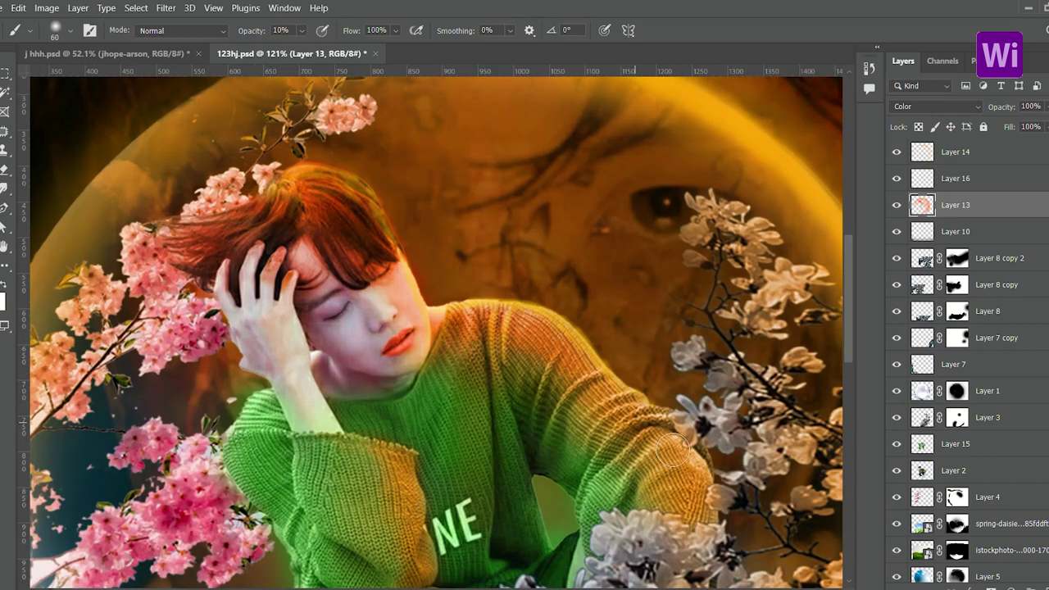
{"action": "scroll", "coordinate": [401, 488], "scroll_direction": "down", "scroll_amount": 4}
{"action": "scroll", "coordinate": [486, 447], "scroll_direction": "up", "scroll_amount": 3}
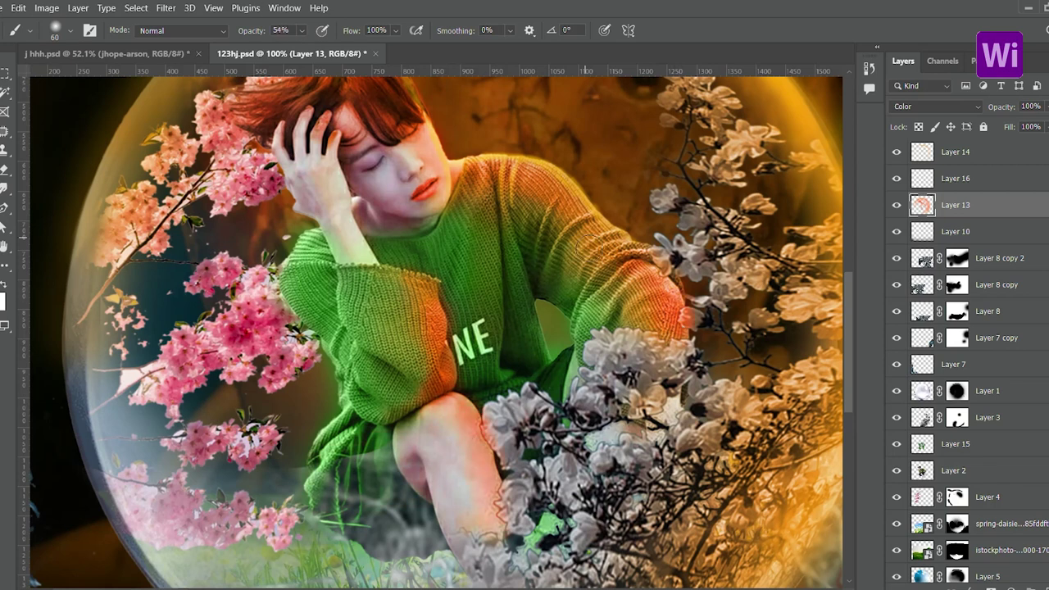
{"action": "scroll", "coordinate": [357, 168], "scroll_direction": "down", "scroll_amount": 4}
{"action": "scroll", "coordinate": [357, 167], "scroll_direction": "up", "scroll_amount": 4}
{"action": "key", "text": "alt+bracketright"}
{"action": "key", "text": "r"}
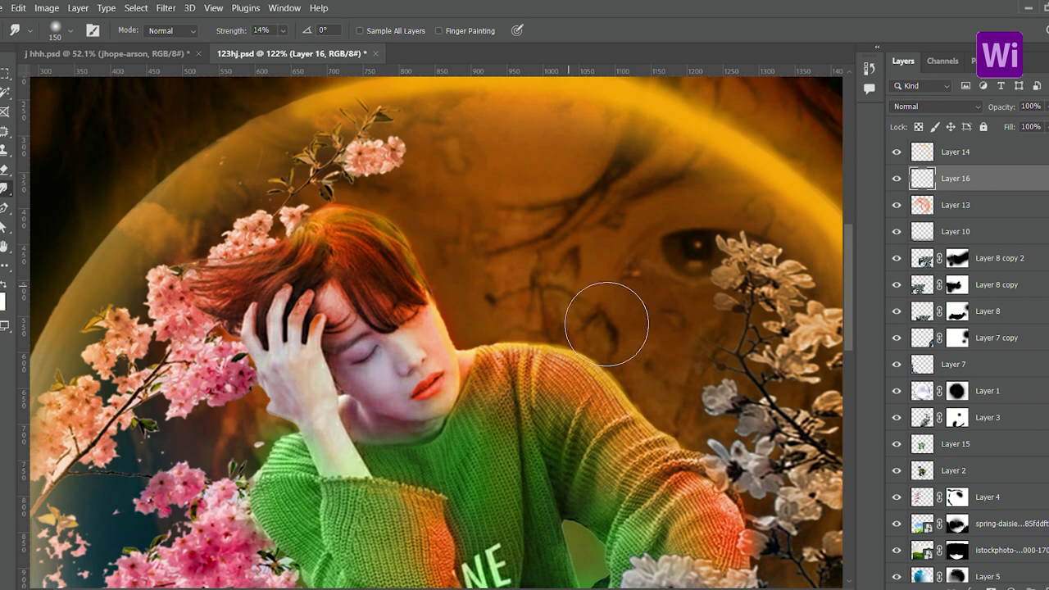
Select Layer 4's mask and paint on it with the brush.
{"action": "scroll", "coordinate": [606, 324], "scroll_direction": "down", "scroll_amount": 5}
{"action": "scroll", "coordinate": [606, 324], "scroll_direction": "up", "scroll_amount": 2}
{"action": "scroll", "coordinate": [606, 324], "scroll_direction": "down", "scroll_amount": 3}
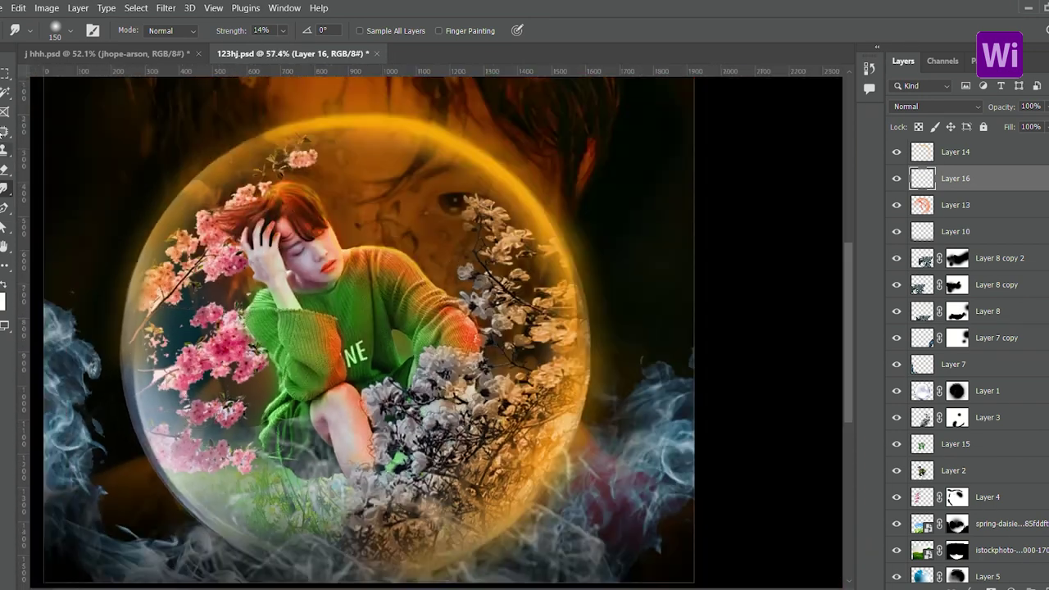
{"action": "left_click", "coordinate": [205, 344], "text": "ctrl"}
{"action": "scroll", "coordinate": [217, 276], "scroll_direction": "up", "scroll_amount": 4}
{"action": "key", "text": "b"}
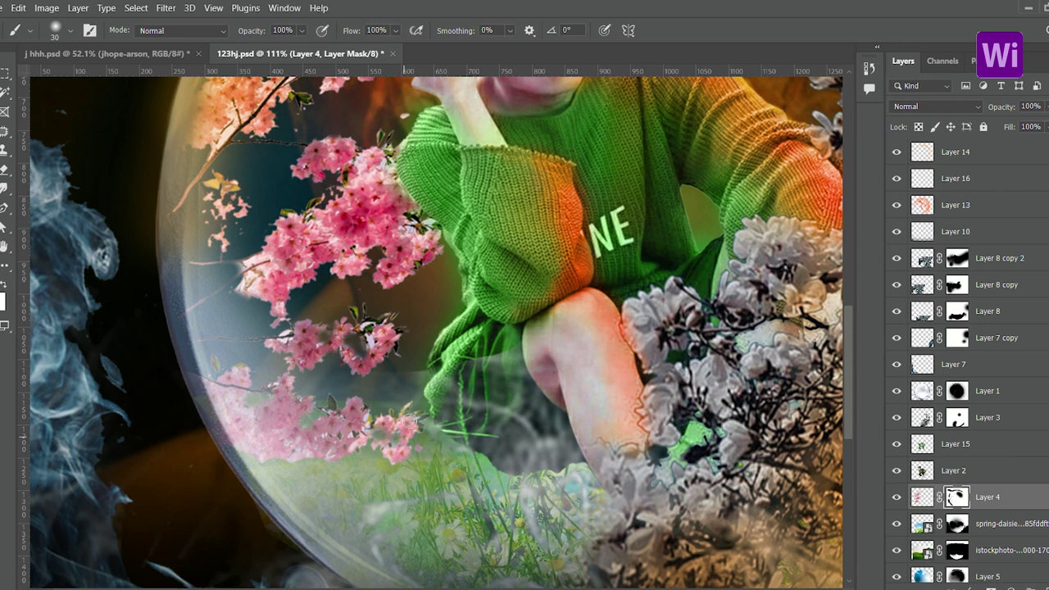
Add Color-blend Layer 17 above Layer 4 and brush red over the left blossoms.
{"action": "scroll", "coordinate": [821, 549], "scroll_direction": "down", "scroll_amount": 3}
{"action": "key", "text": "ctrl+shift+alt+n"}
{"action": "scroll", "coordinate": [399, 248], "scroll_direction": "up", "scroll_amount": 2}
{"action": "key", "text": "shift+alt+c"}
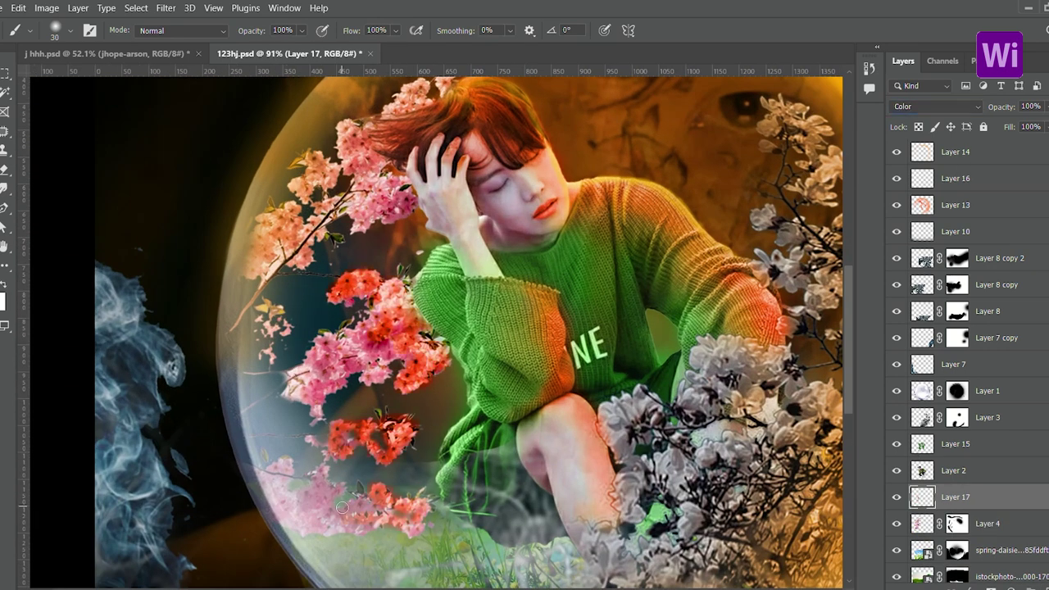
{"action": "scroll", "coordinate": [358, 147], "scroll_direction": "up", "scroll_amount": 2}
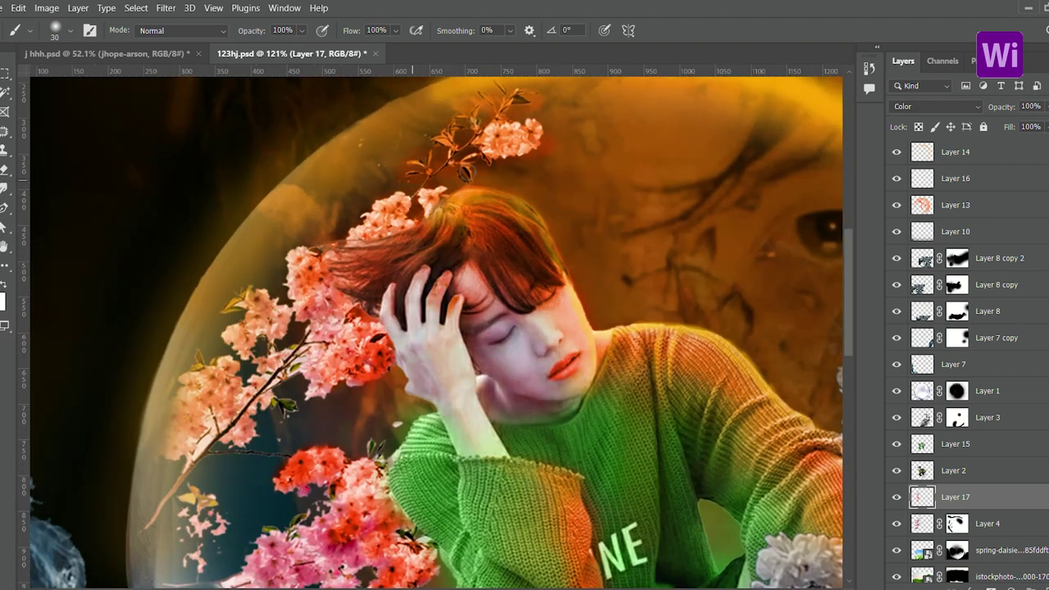
{"action": "scroll", "coordinate": [357, 189], "scroll_direction": "down", "scroll_amount": 3}
{"action": "scroll", "coordinate": [328, 164], "scroll_direction": "up", "scroll_amount": 2}
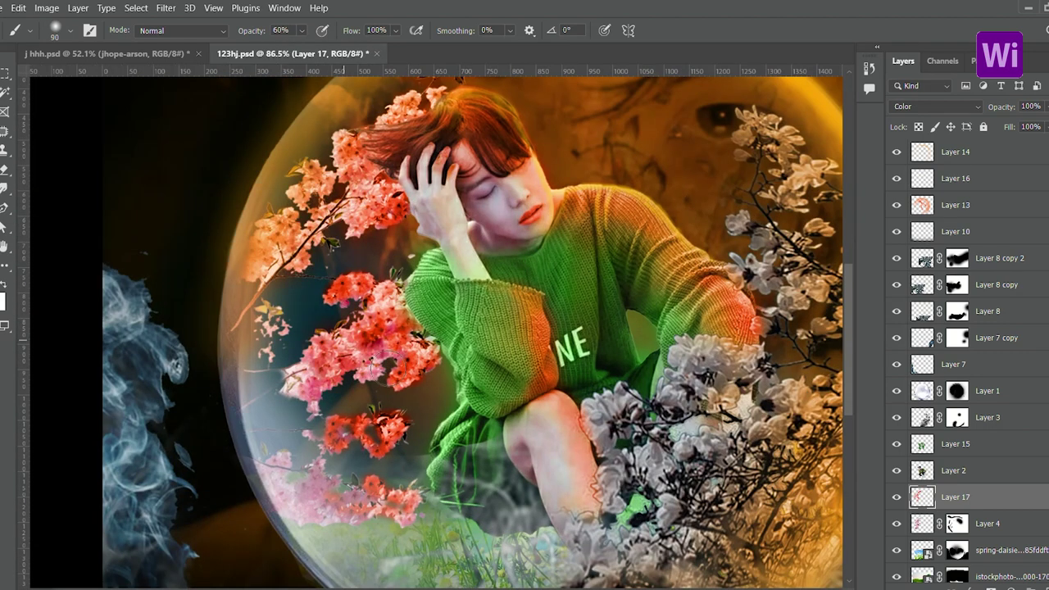
{"action": "scroll", "coordinate": [423, 410], "scroll_direction": "down", "scroll_amount": 3}
{"action": "key", "text": "v"}
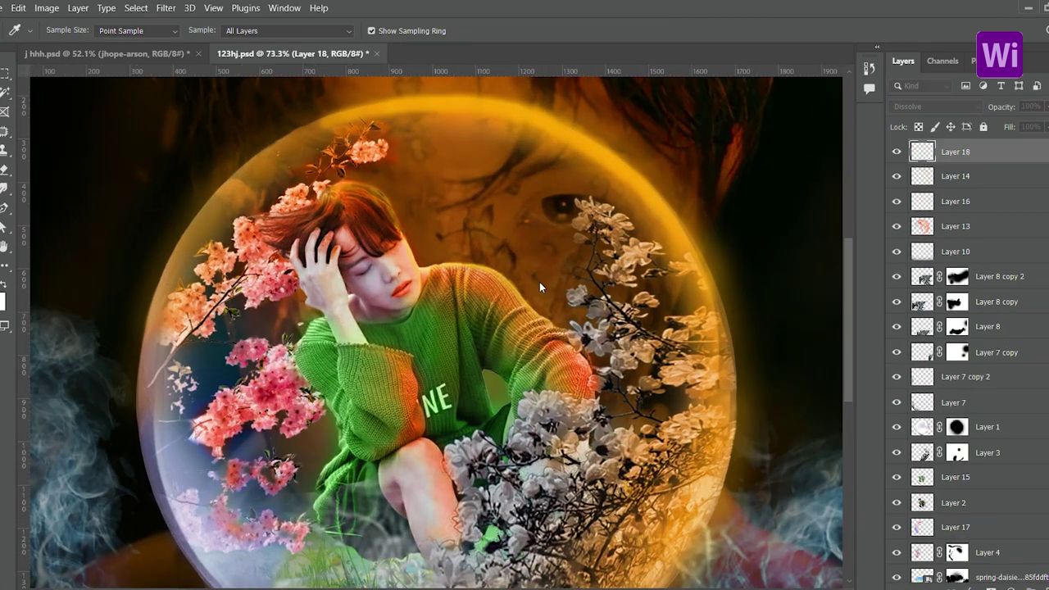
Paint Dissolve-mode golden sparkles around the boy's head, erase extras, and fit the image to the window.
{"action": "left_click_drag", "start_coordinate": [352, 164], "coordinate": [590, 246]}
{"action": "key", "text": "e"}
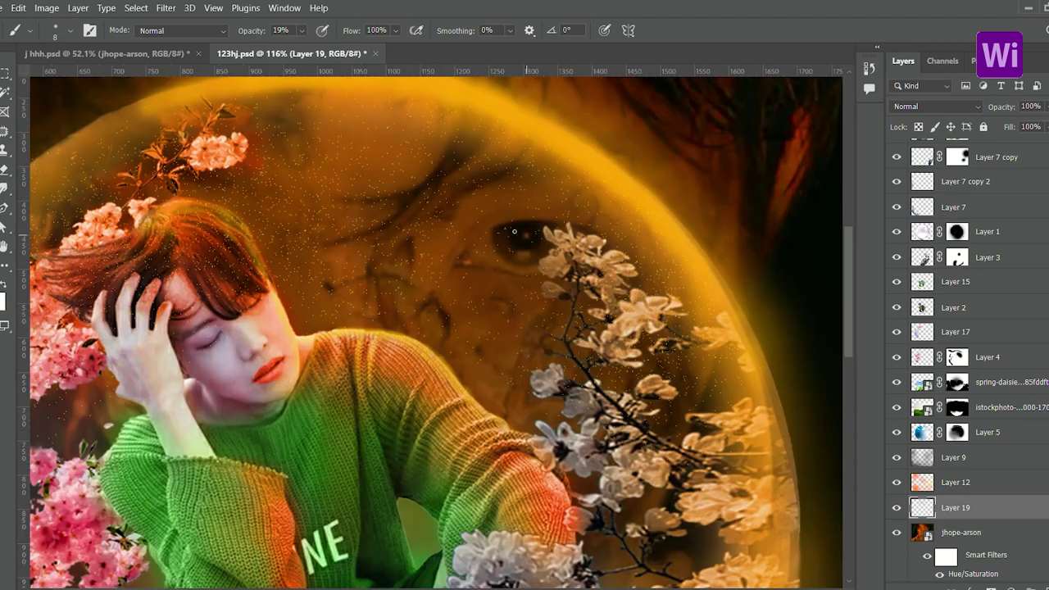
{"action": "key", "text": "ctrl+0"}
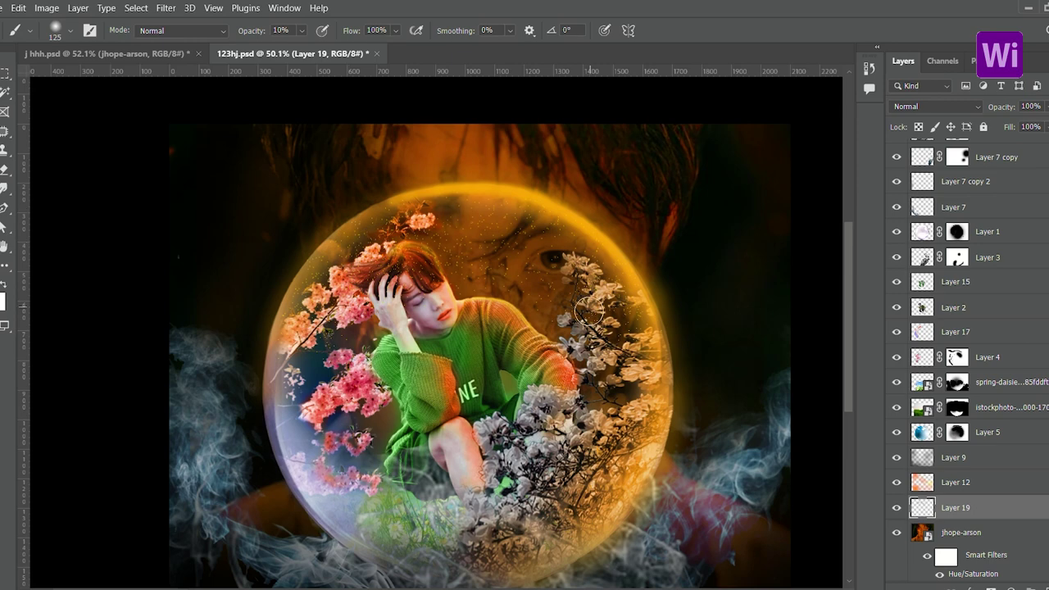